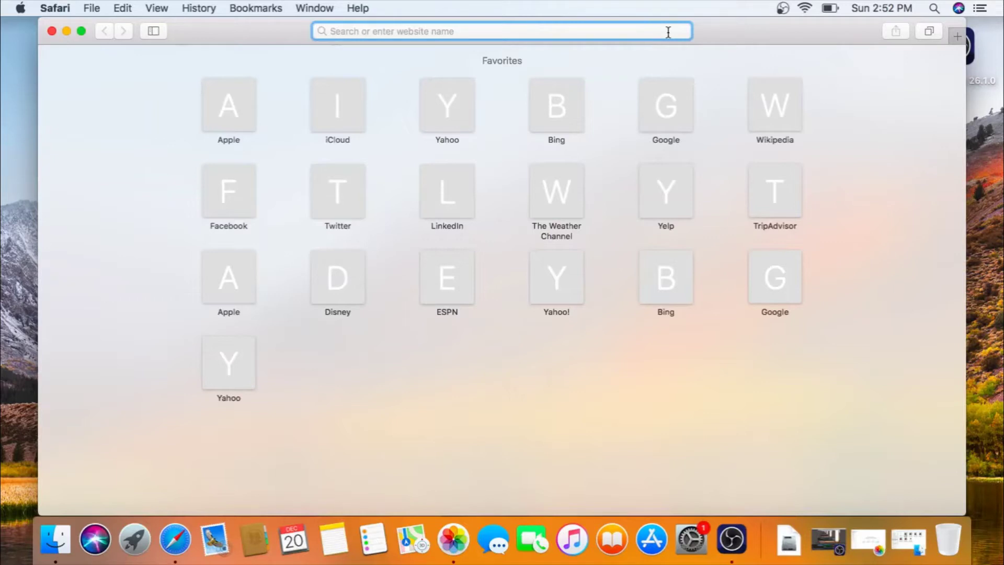
Go to qomo.com and search the site for qview
type("qomo.com")
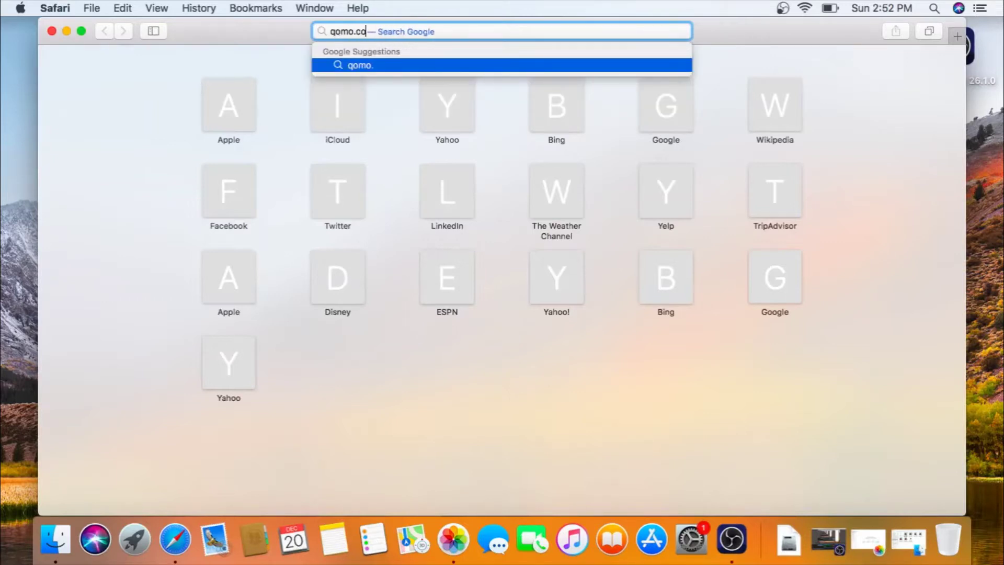
key("Return")
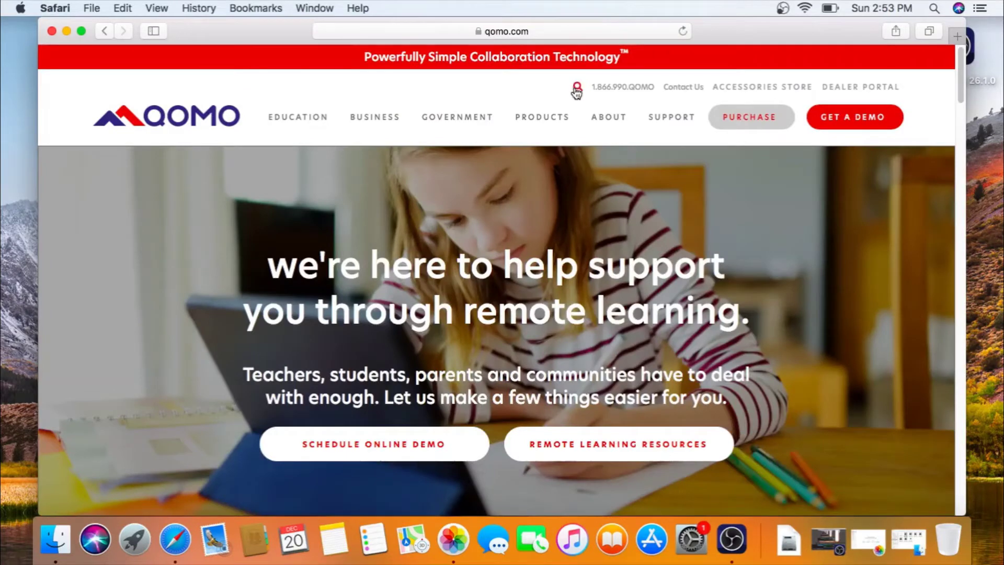
left_click(577, 90)
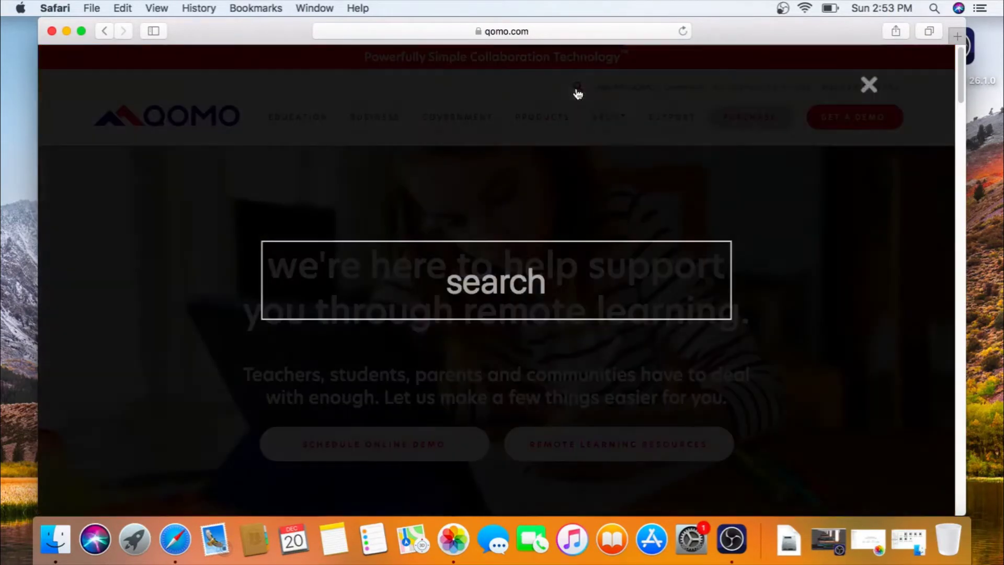
left_click(601, 275)
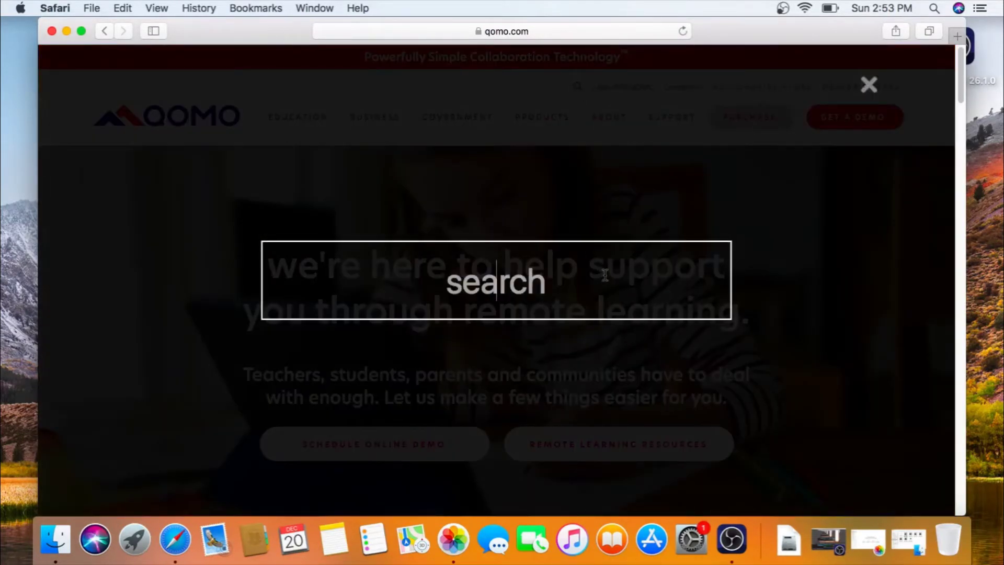
type("qview")
key("Return")
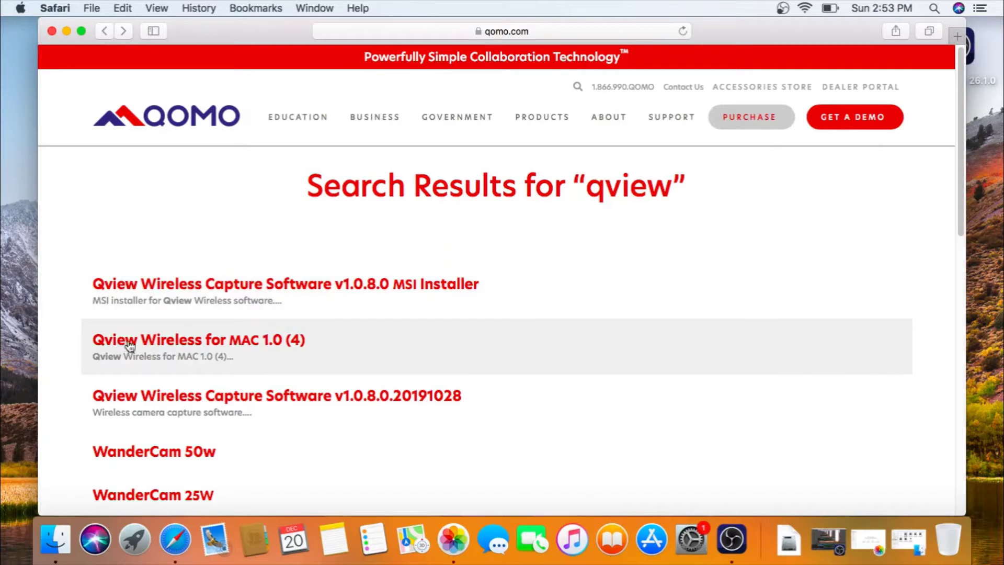
Download Qview Wireless for MAC 1.0 (4) and try to open QViewWirelessInstaller_Mac_v1.0_r2.pkg
left_click(222, 342)
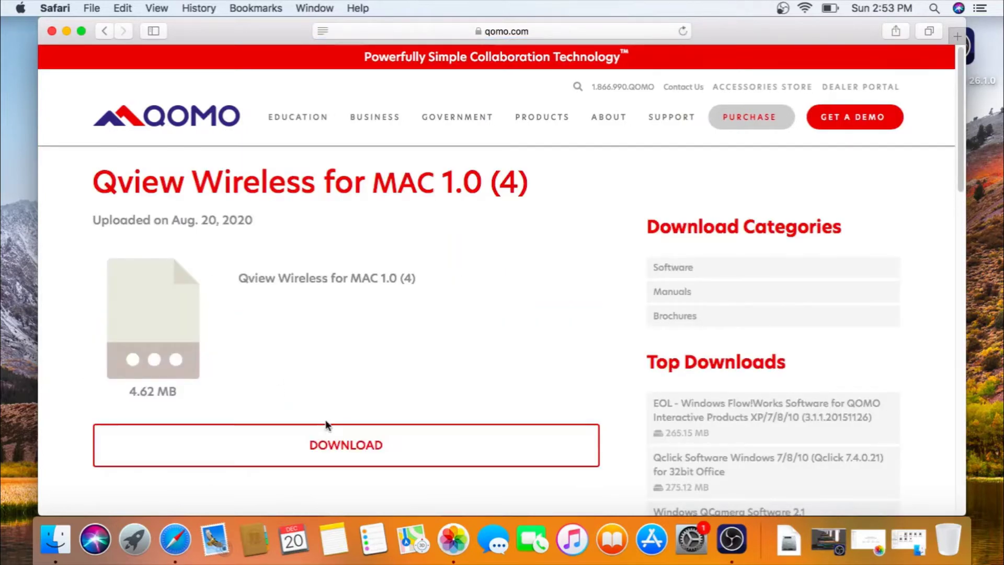
left_click(349, 446)
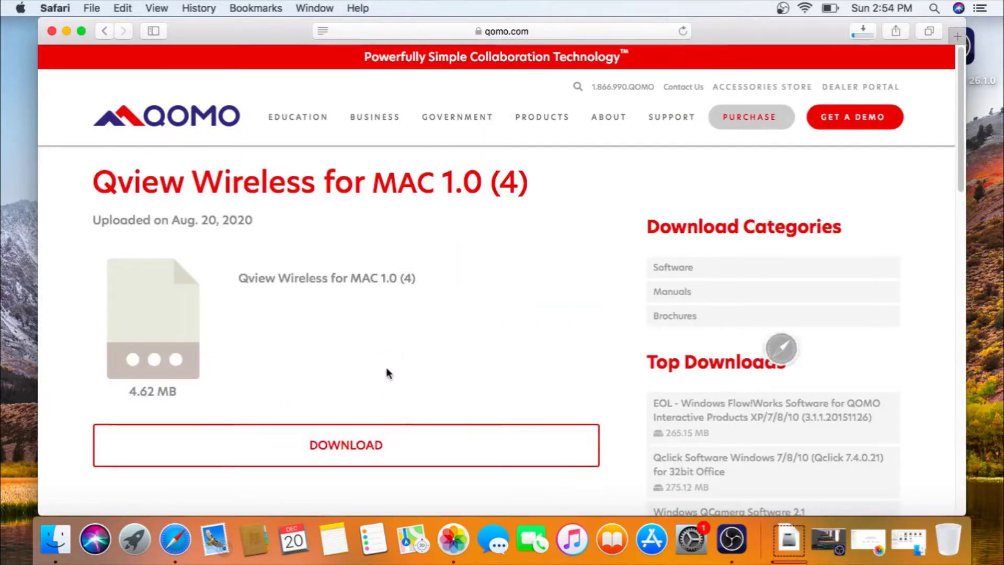
left_click(790, 540)
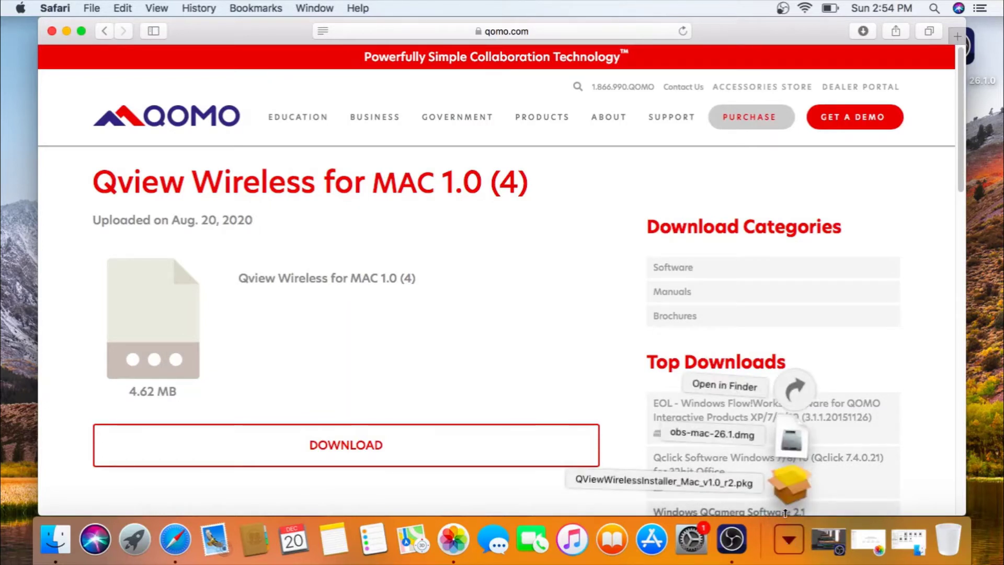
left_click(791, 491)
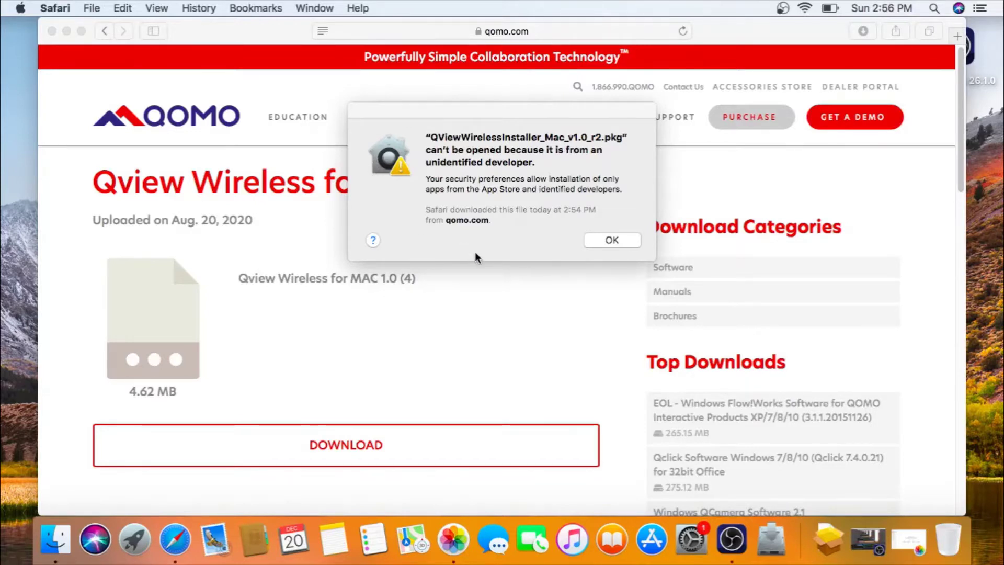
In the Security & Privacy preferences, allow the blocked QViewWirelessInstaller package to open anyway and dismiss its warning
right_click(690, 547)
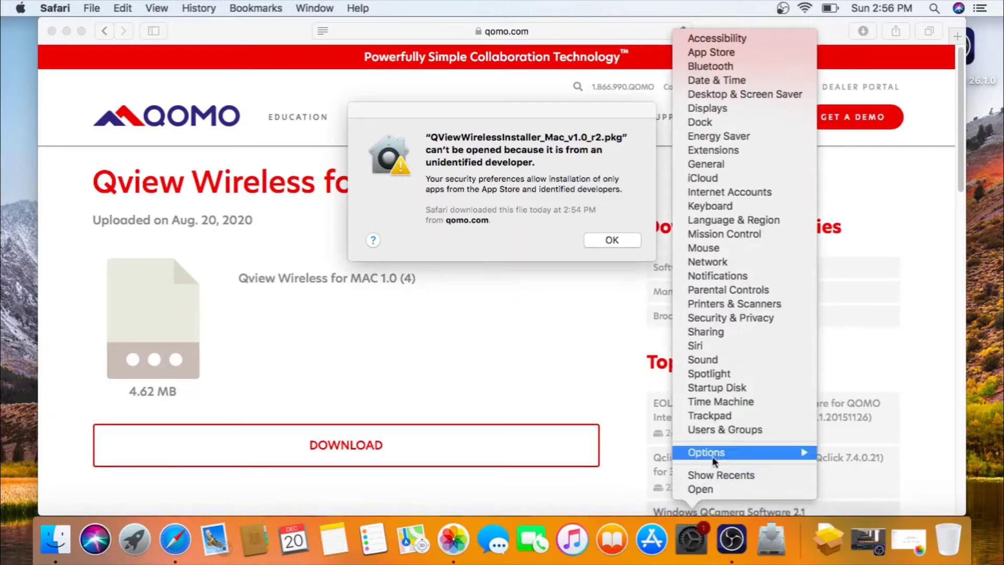
left_click(722, 317)
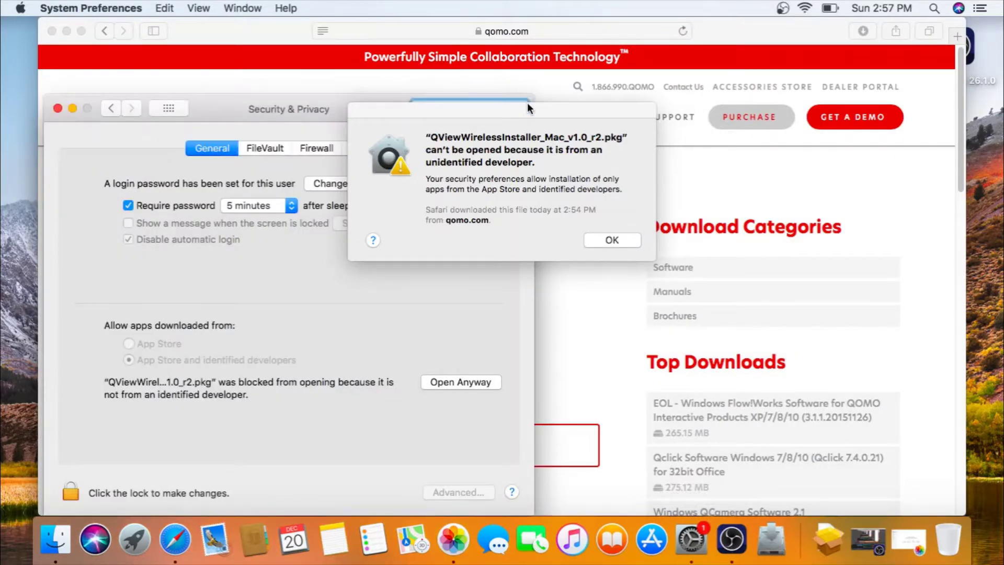
left_click_drag(528, 108, 758, 122)
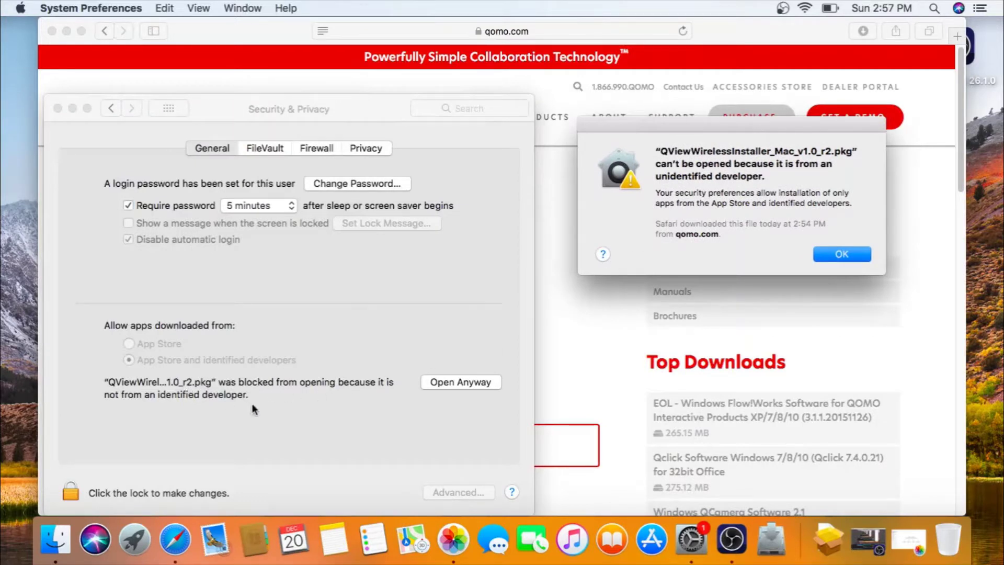
left_click(441, 383)
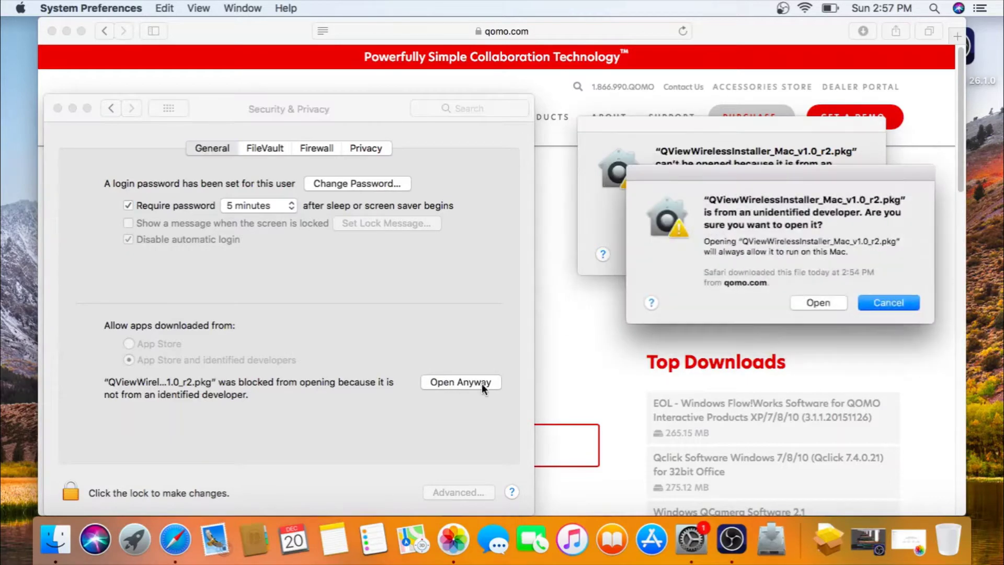
left_click(837, 302)
left_click(842, 254)
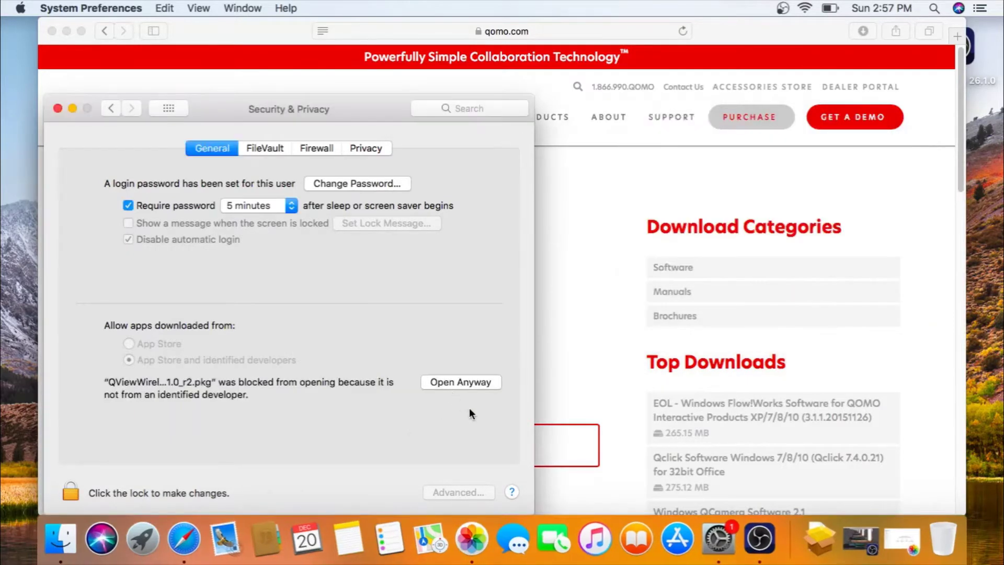
left_click(473, 384)
Run the standard QViewWirelessInstaller installation on Macintosh HD, authorizing it with the account password
left_click(671, 387)
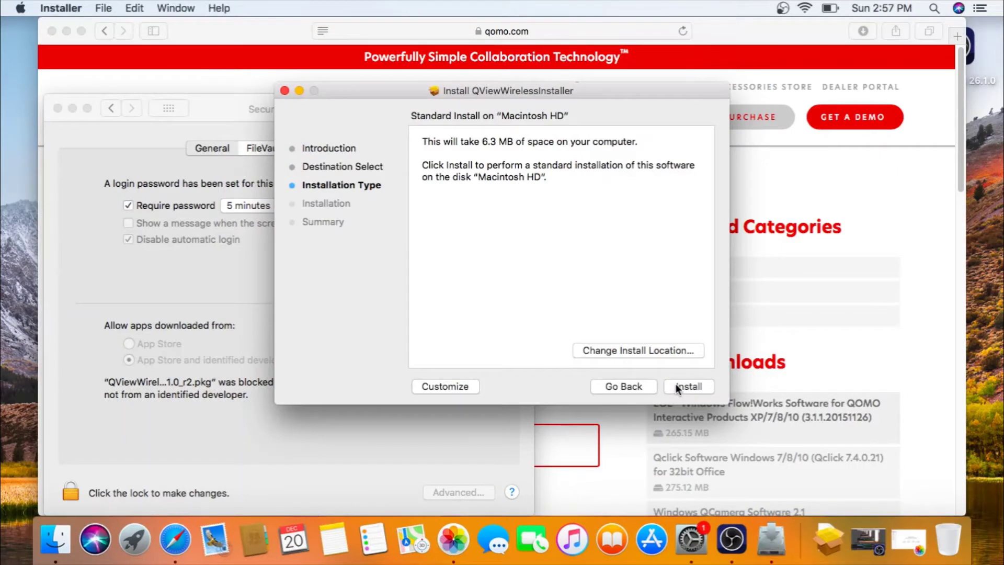
left_click(676, 386)
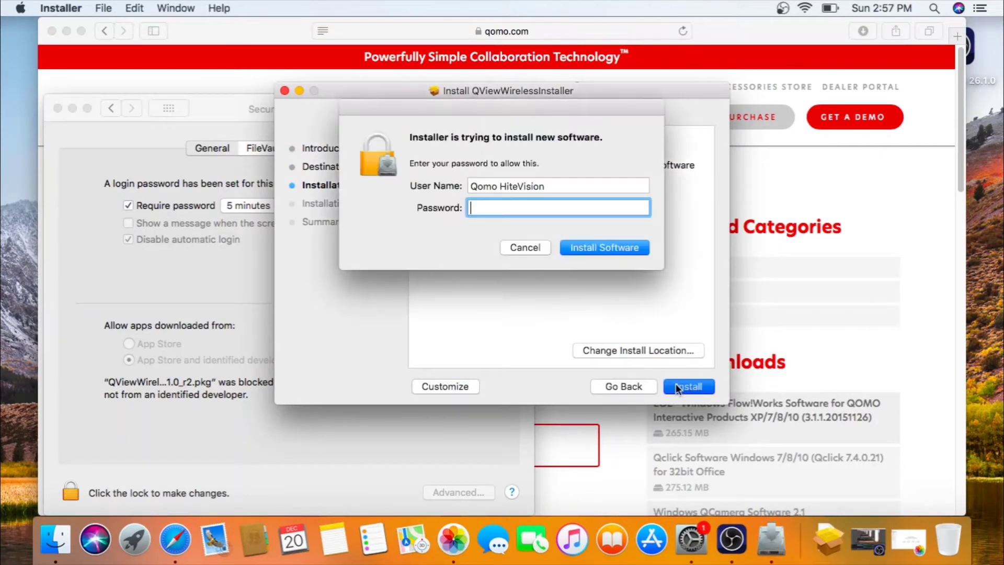
type("••••••••")
key("Return")
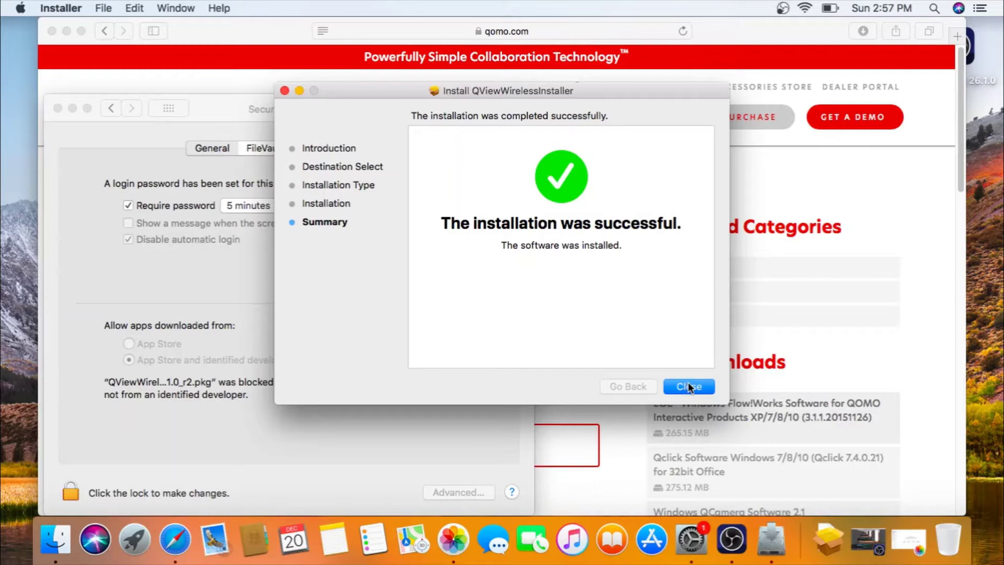
Close the QViewWirelessInstaller installer with its package moved to the Trash, and quit System Preferences
left_click(688, 385)
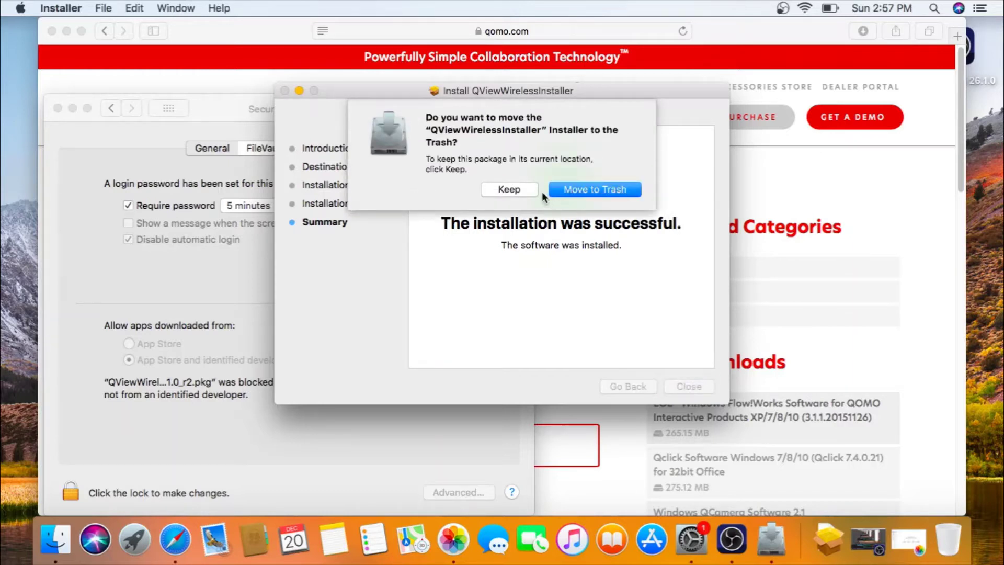
left_click(590, 198)
key("super+q")
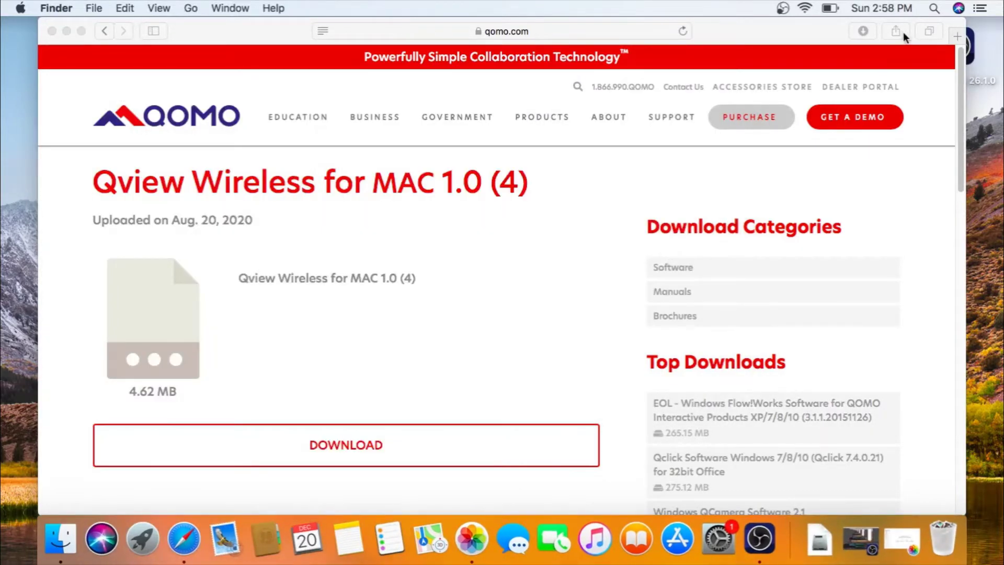
Search the Mac for qview and launch the QviewWireless application
left_click(934, 9)
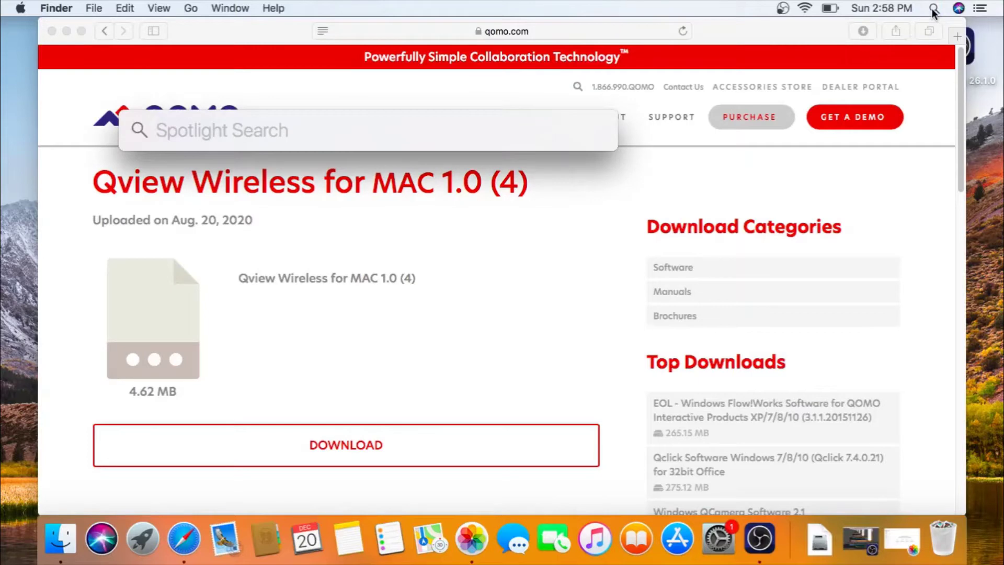
type("qview")
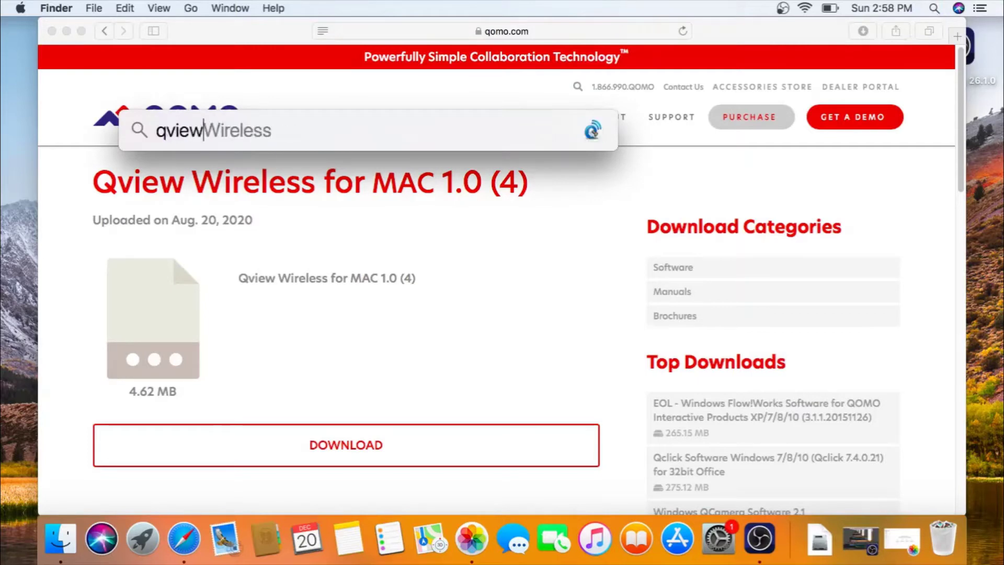
left_click(199, 173)
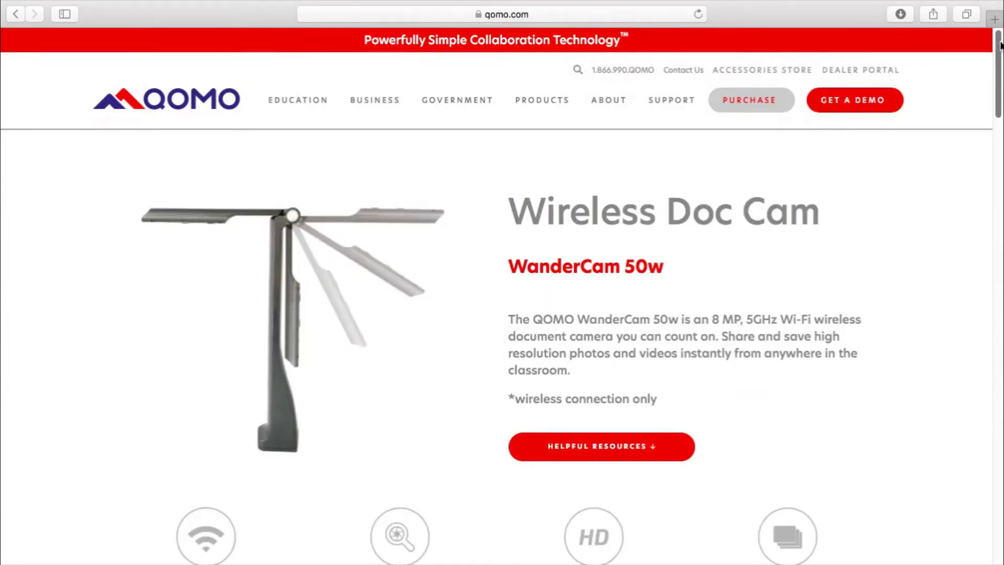
Download the QPC50W / QPC25W MAC WIFI Receiver Drivers from the resources on the WanderCam 50w product page
left_click_drag(1001, 47, 903, 277)
left_click(876, 321)
scroll(397, 370, "up", 2)
scroll(403, 366, "down", 6)
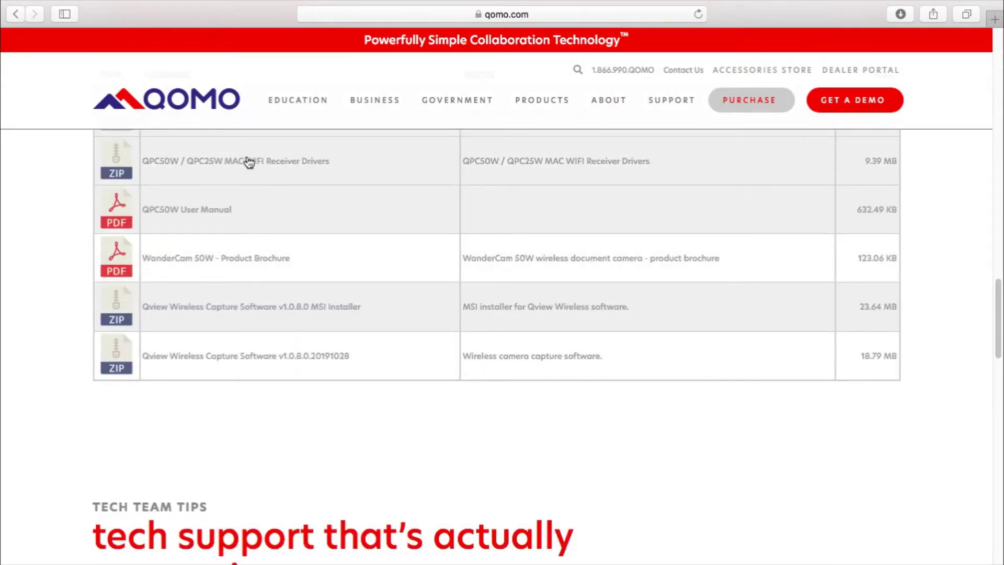
left_click(277, 167)
left_click(410, 475)
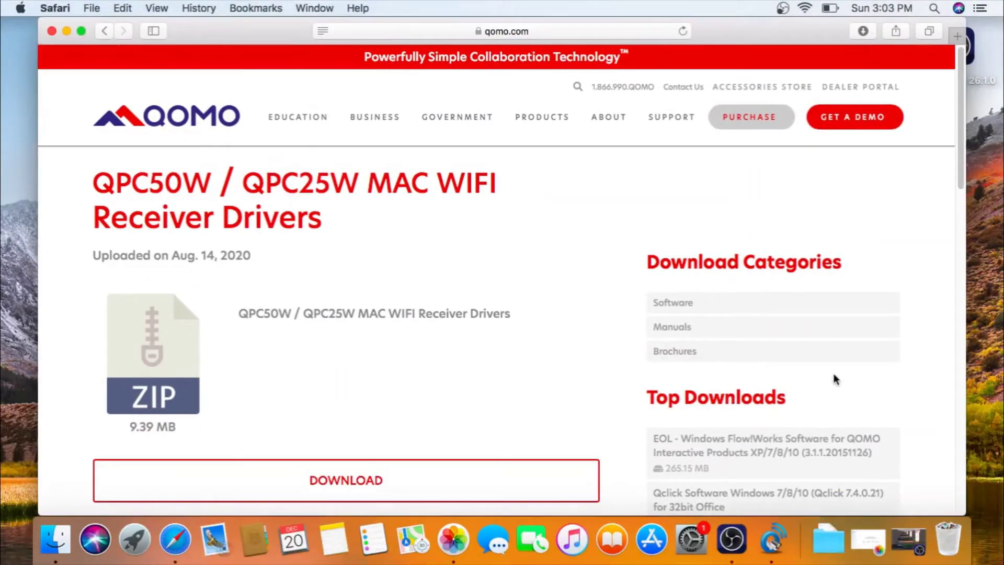
Open the downloaded RTLWlanU driver folder in Finder and launch Install.pkg
left_click(827, 536)
left_click(830, 478)
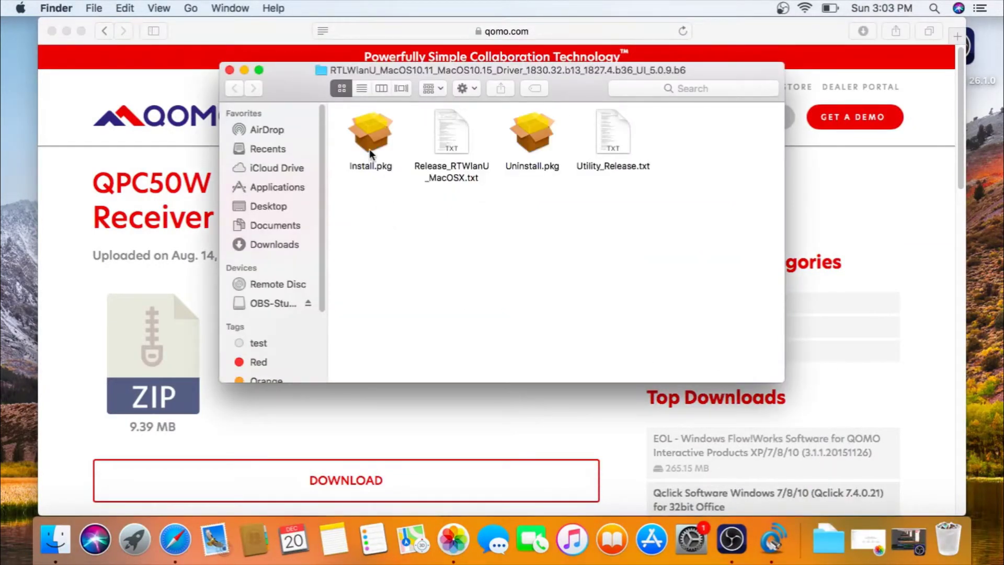
double_click(366, 137)
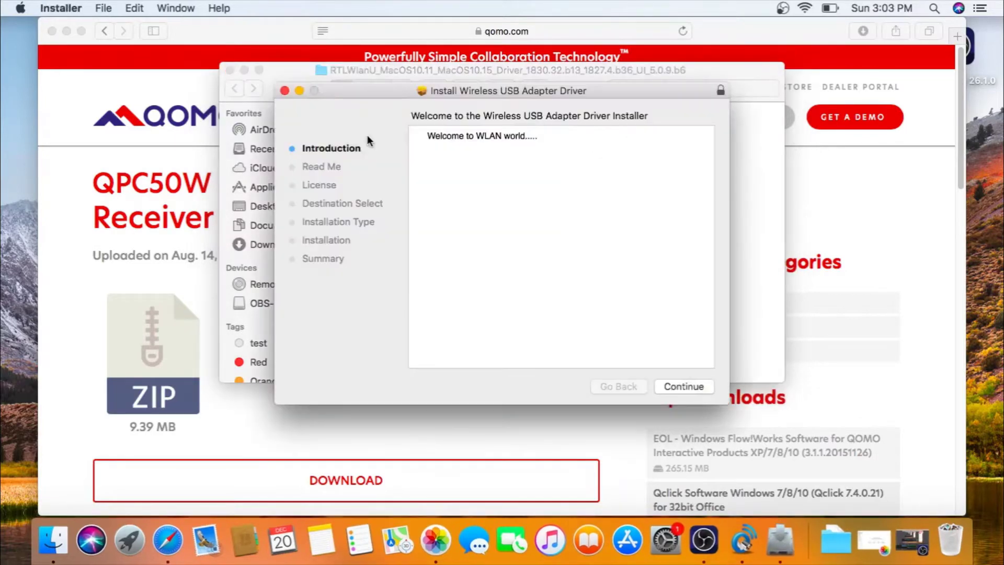
Proceed through the Wireless USB Adapter Driver installer's introduction and read-me, and agree to the software license
left_click(702, 390)
left_click(703, 390)
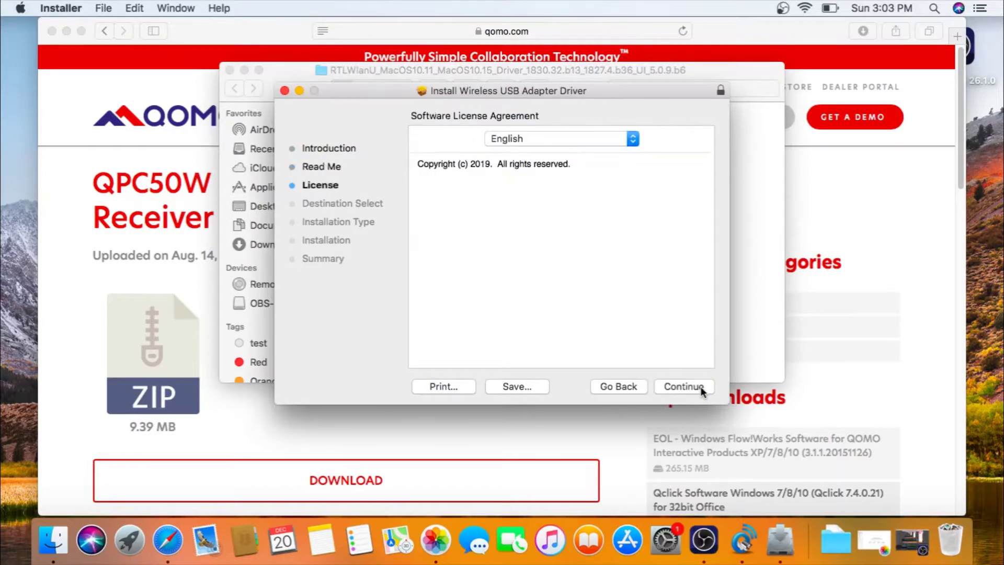
left_click(697, 388)
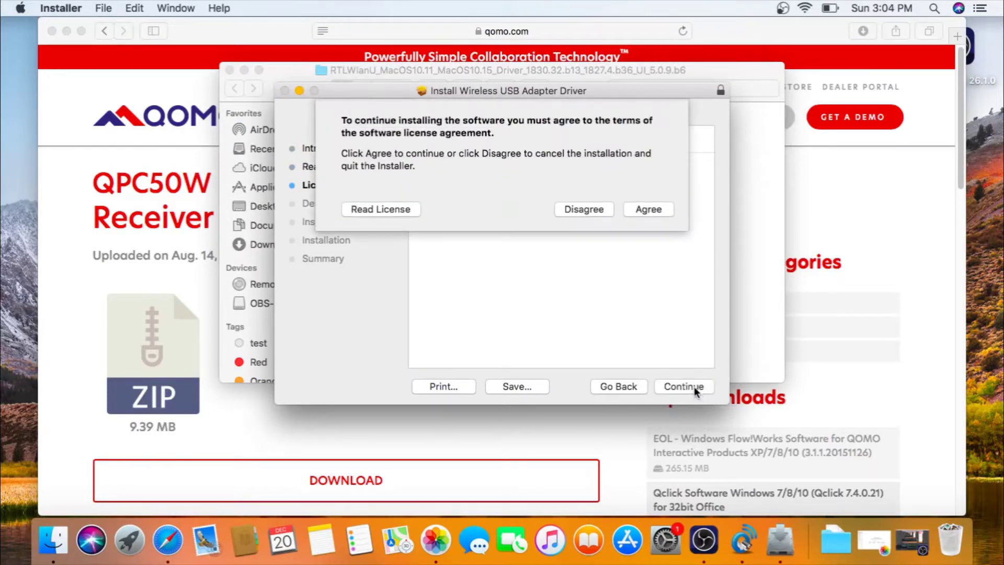
left_click(635, 211)
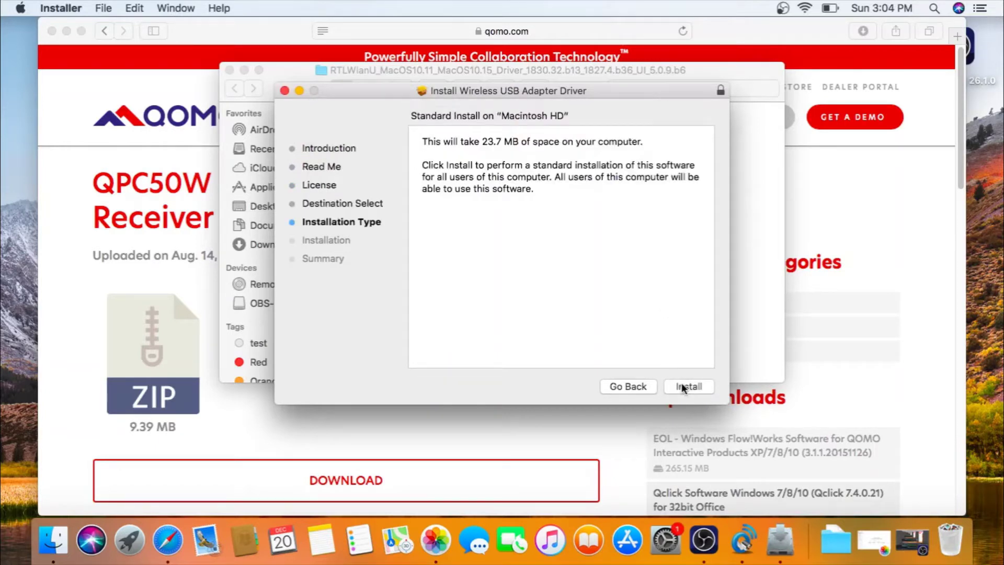
Start the Wireless USB Adapter Driver installation, accepting the required restart and authorizing it with the account password
left_click(682, 386)
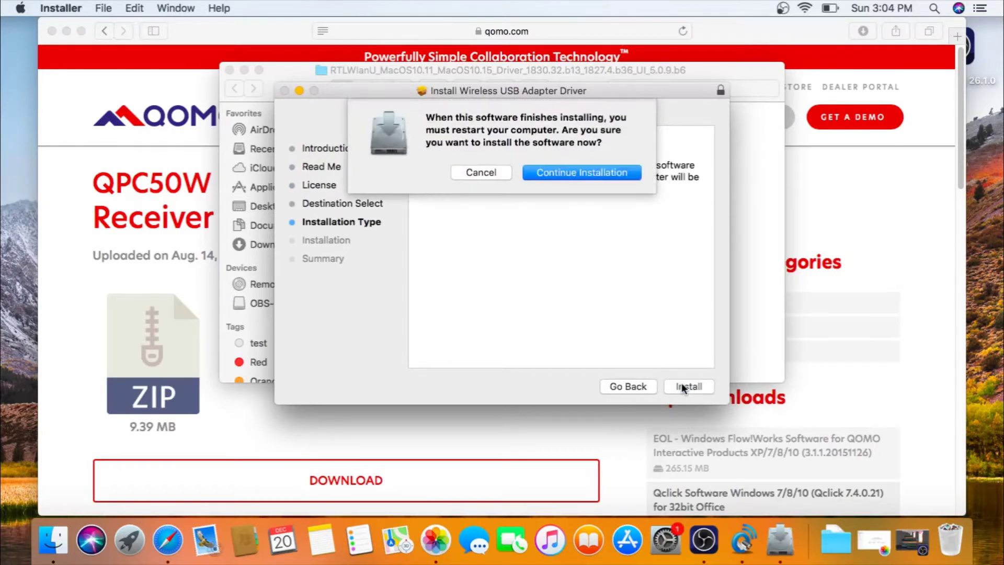
left_click(571, 173)
type("********")
key("Return")
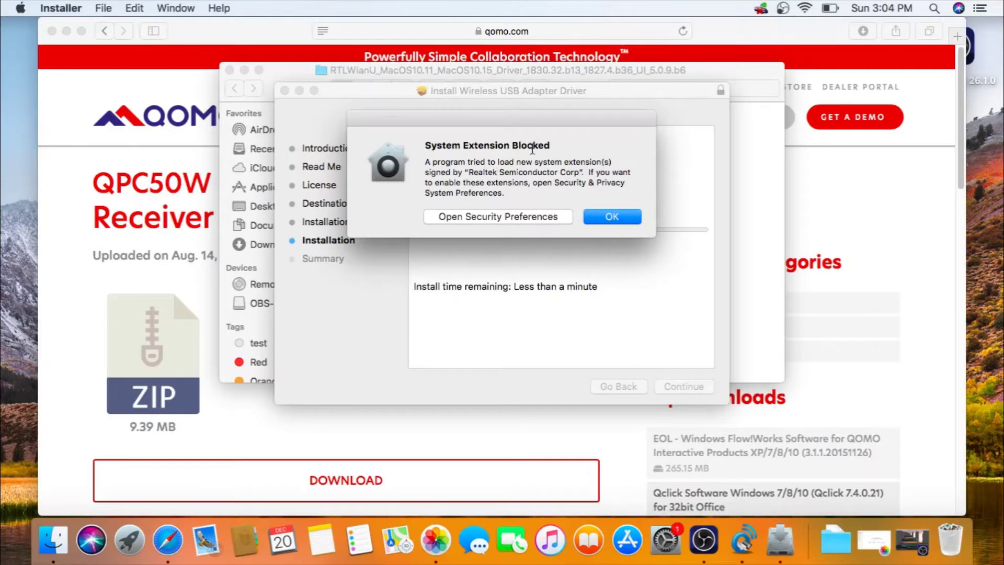
Allow the blocked Realtek Semiconductor Corp system software in the Security & Privacy preferences and return to the driver installer
left_click(541, 217)
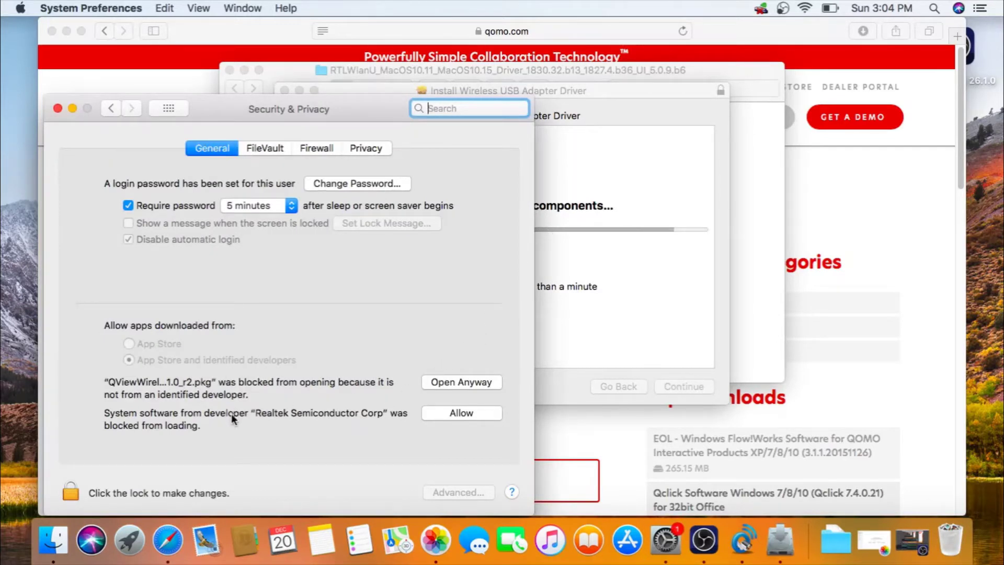
left_click(443, 413)
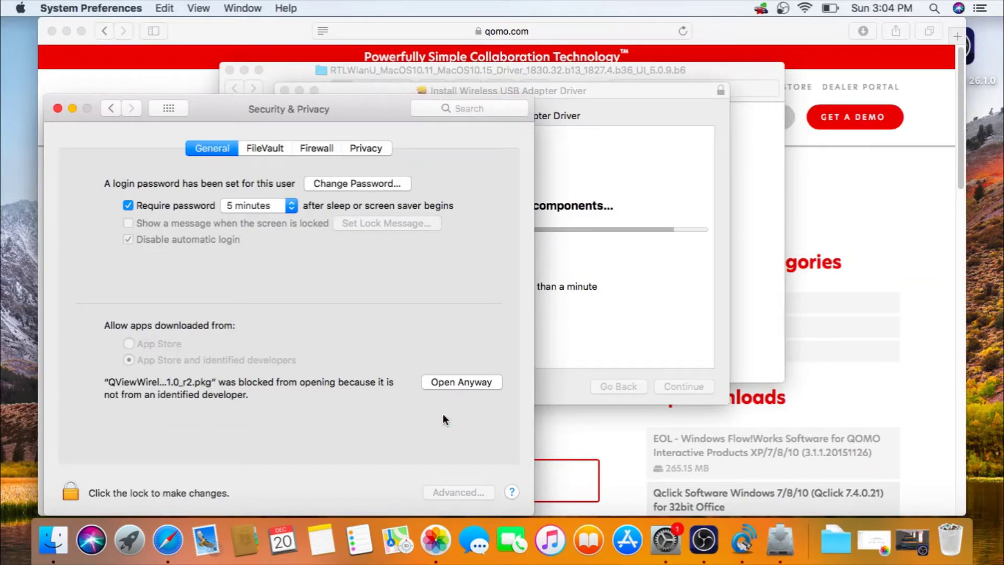
left_click(613, 104)
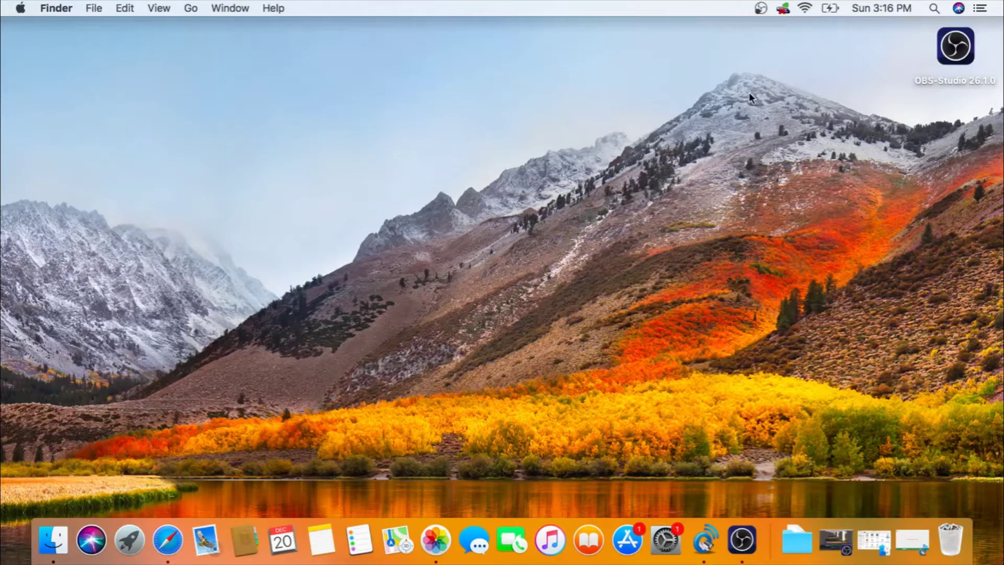
Open the wireless USB adapter utility's menu
left_click(785, 10)
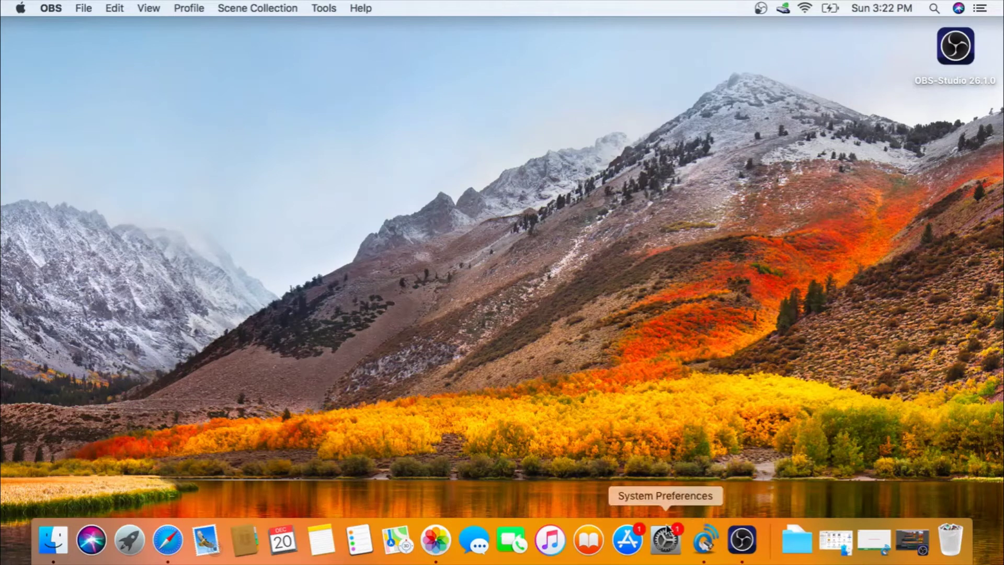
Rename the USB3.0 802.11ac 1200M Adapter service in the Network preferences to Wireless-Camera
right_click(664, 544)
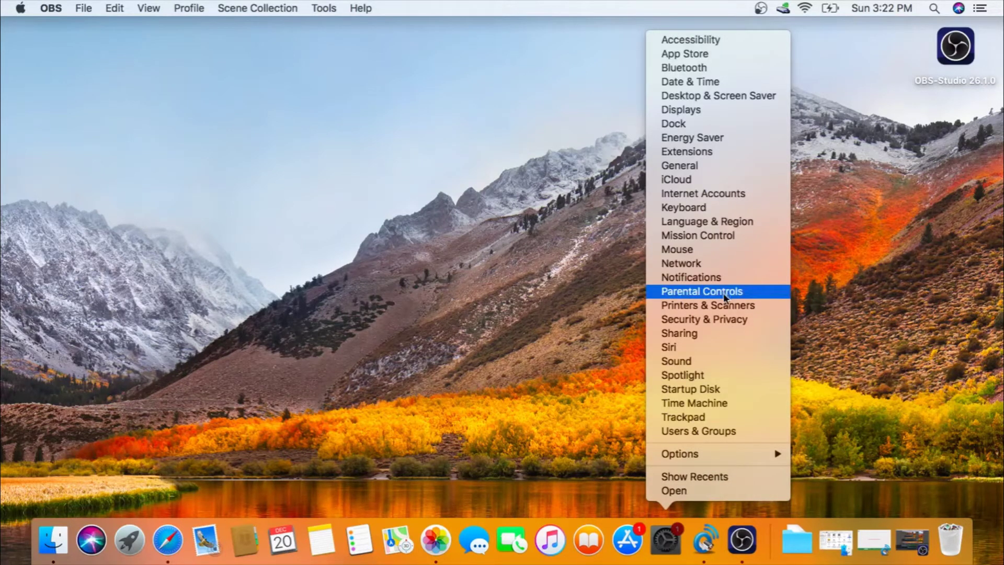
left_click(714, 266)
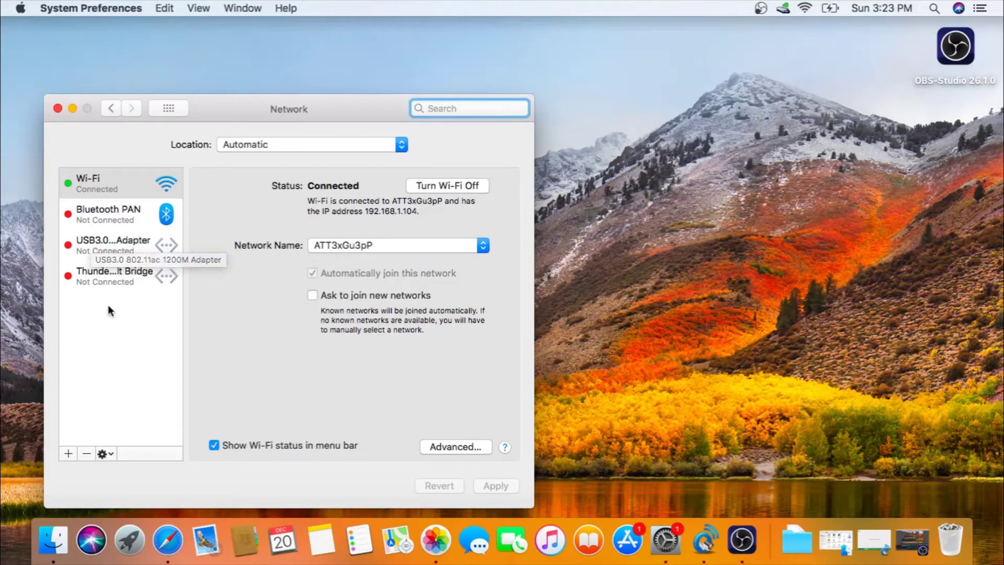
left_click(118, 243)
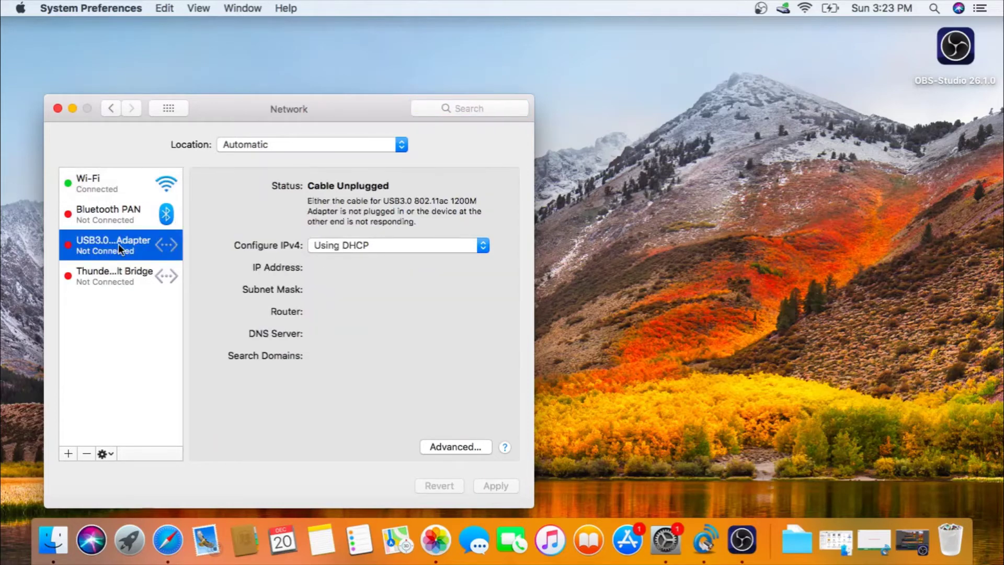
left_click(111, 453)
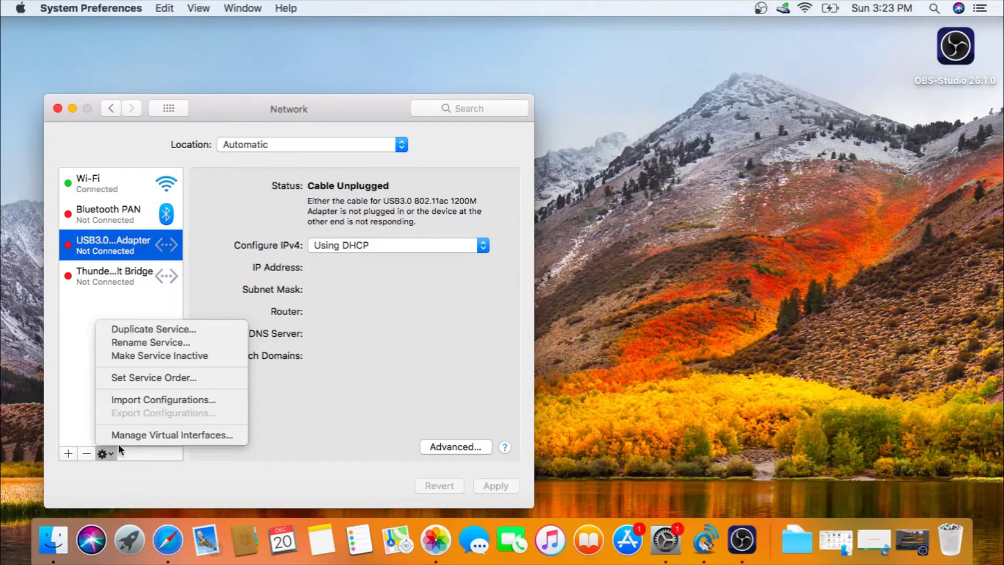
left_click(157, 342)
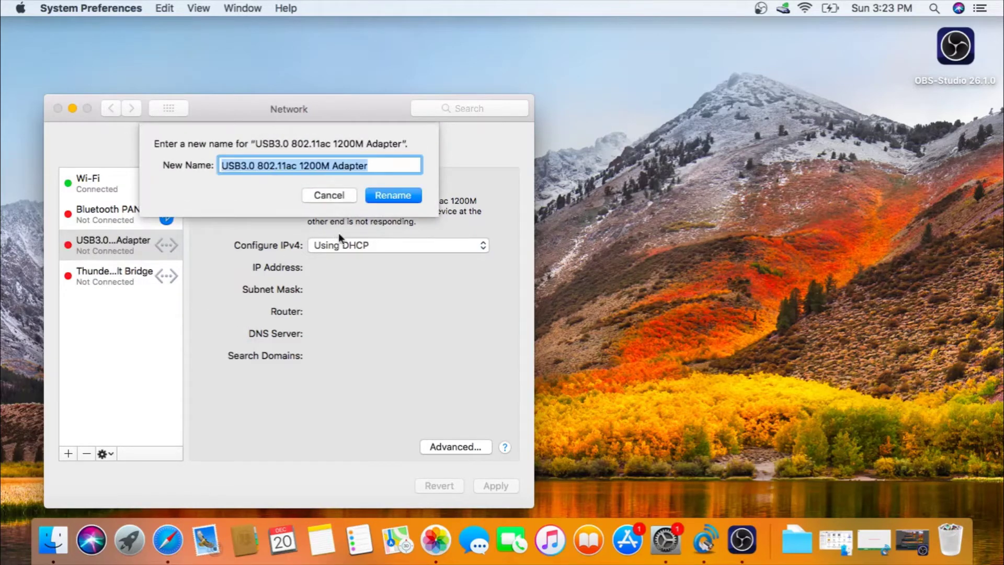
type("Wire")
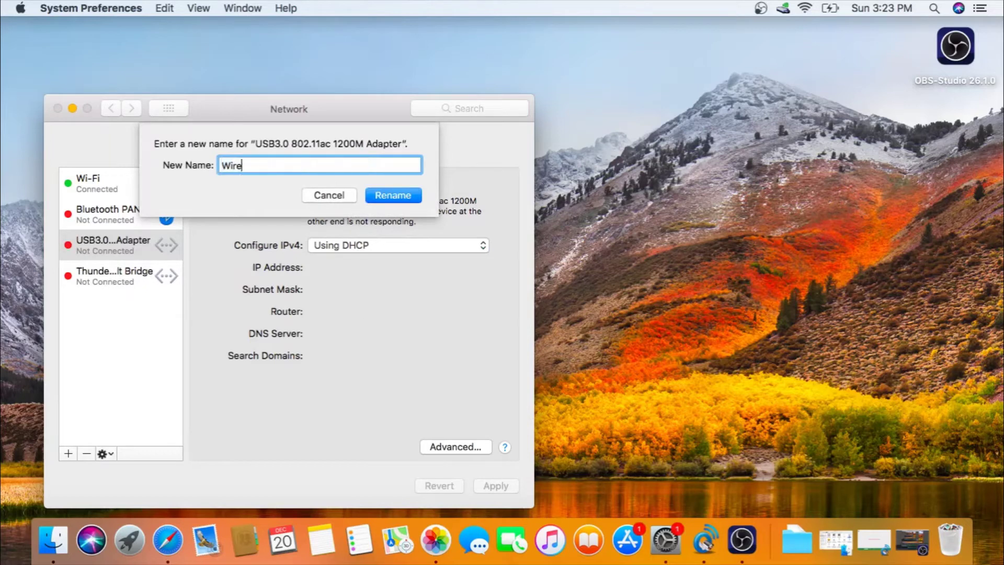
type("less-Camera")
left_click(393, 195)
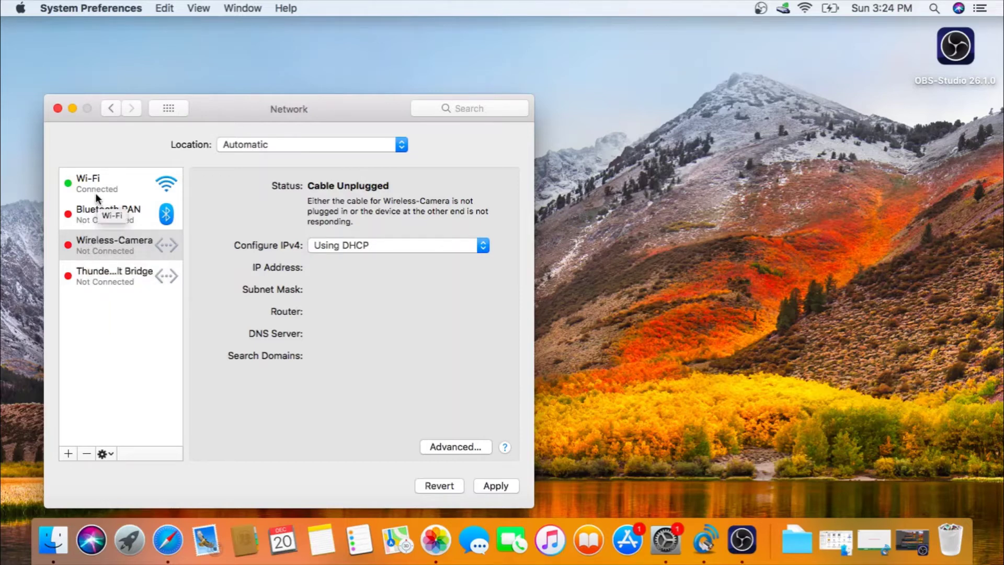
Move Wireless-Camera below Wi-Fi in the network service order and apply the network changes
left_click(105, 453)
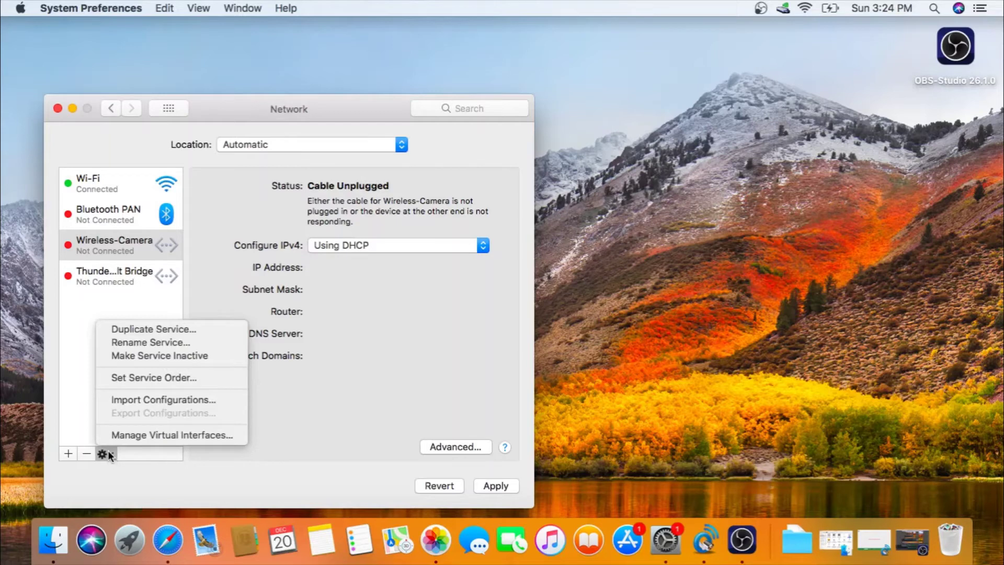
left_click(133, 378)
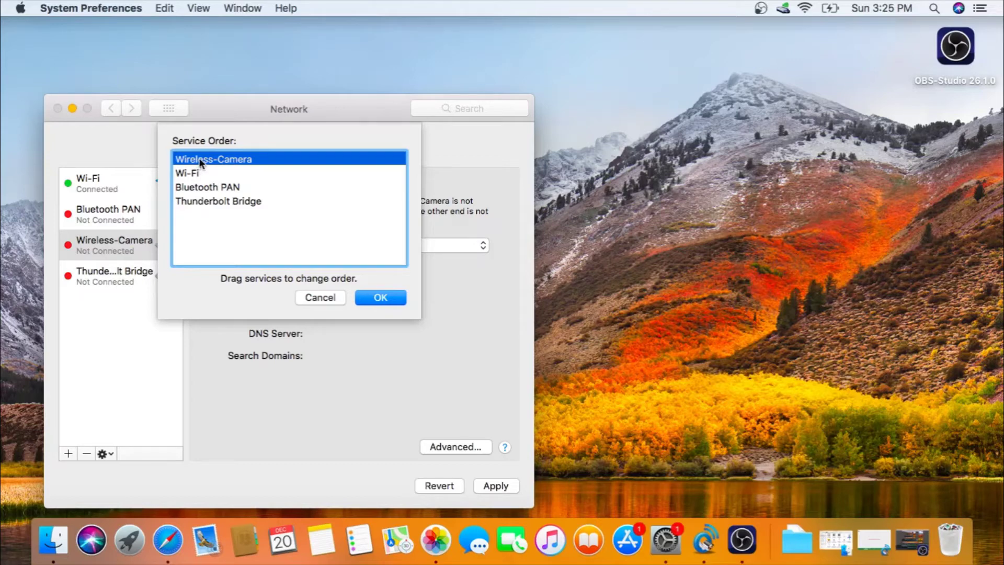
left_click_drag(202, 158, 207, 186)
left_click(372, 299)
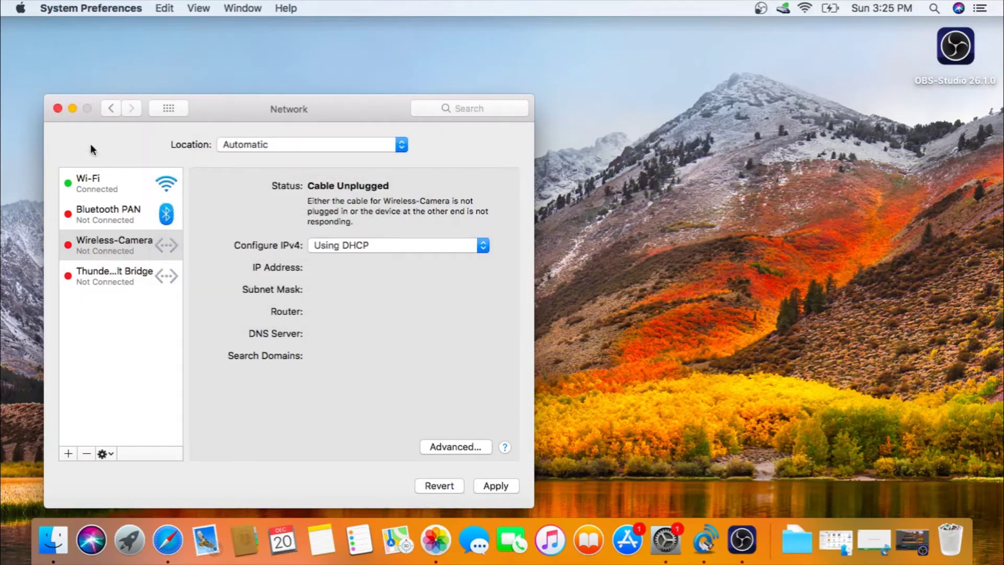
left_click(500, 485)
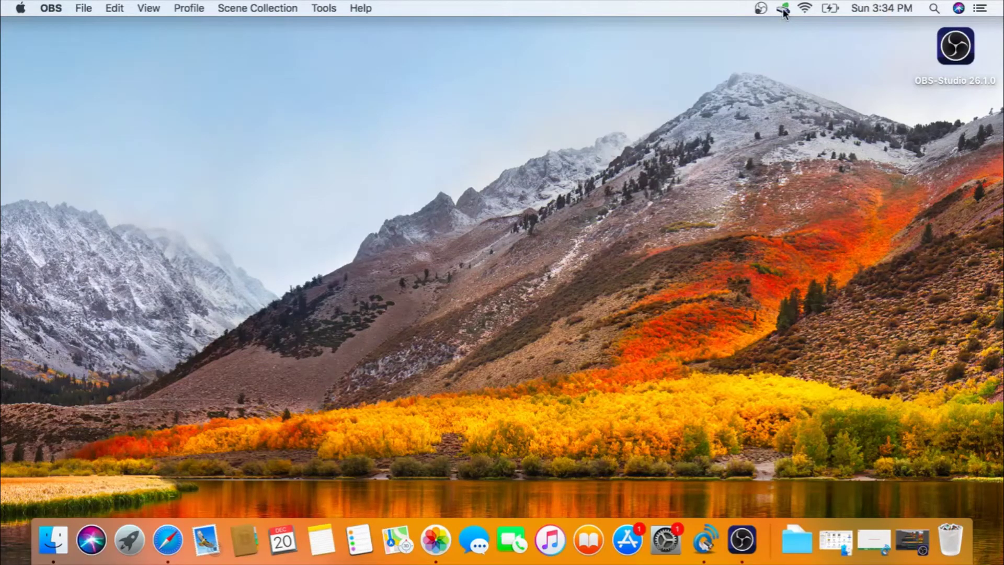
Join the QOMO_ccw084-5G network through the USB wireless adapter, entering the network password
left_click(783, 9)
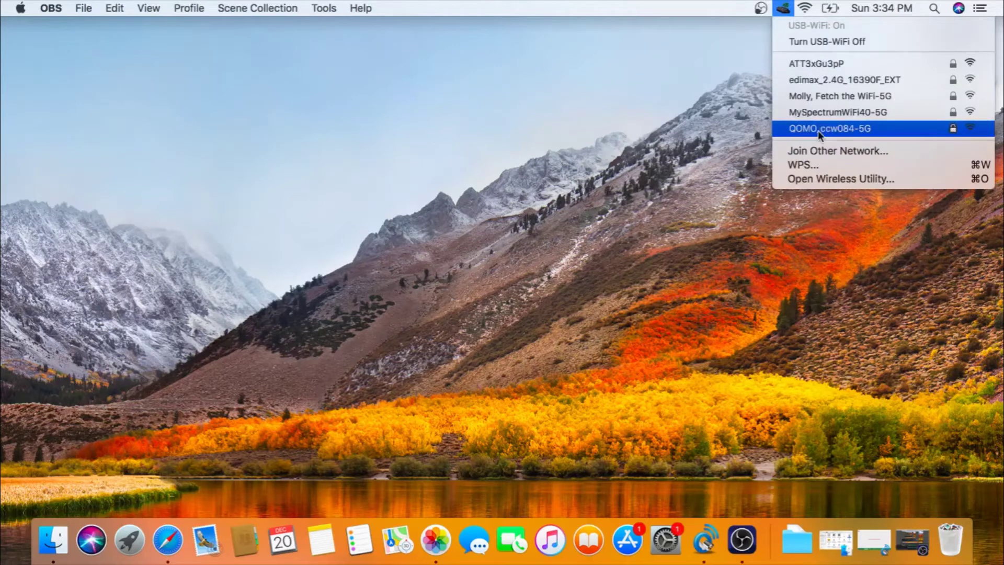
left_click(847, 128)
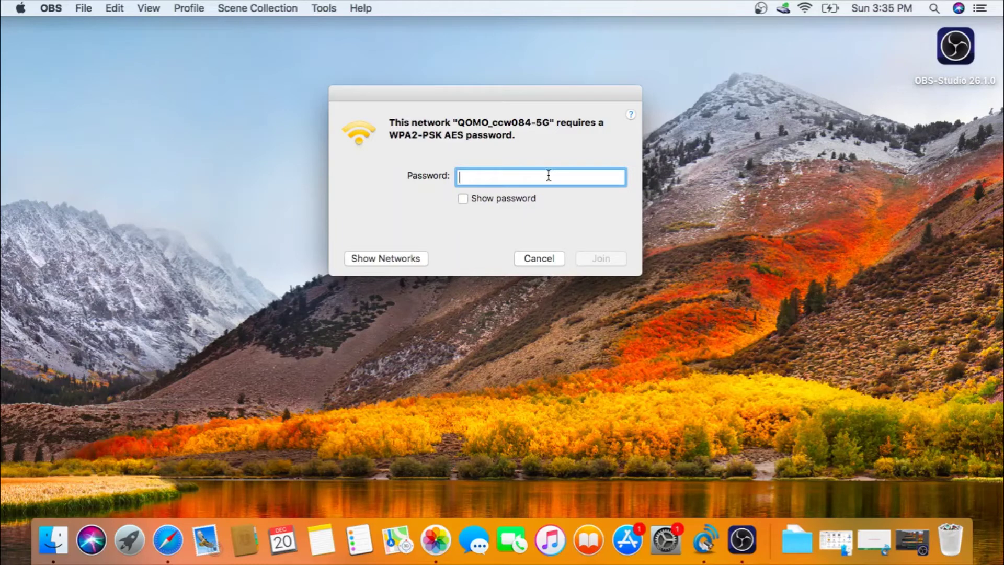
type("••••••••")
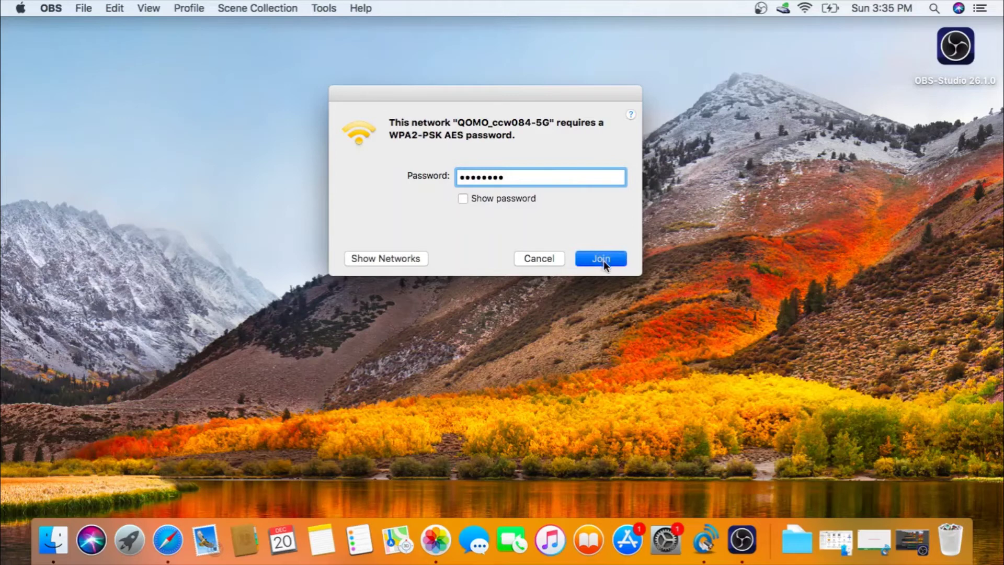
left_click(603, 259)
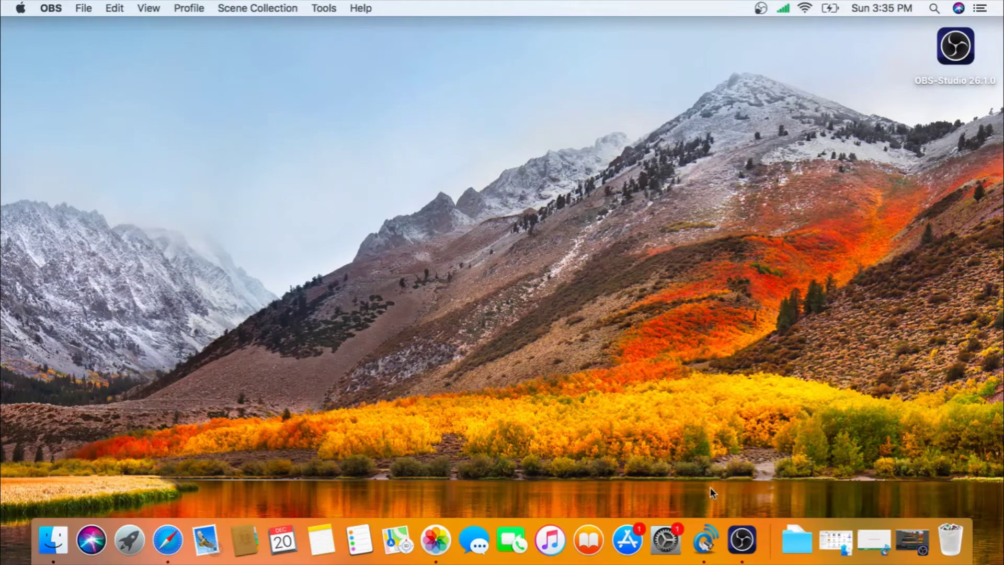
Open QViewWireless and try the 3264*2448 resolution with the image scale at 0.8x and 0.2x
left_click(705, 545)
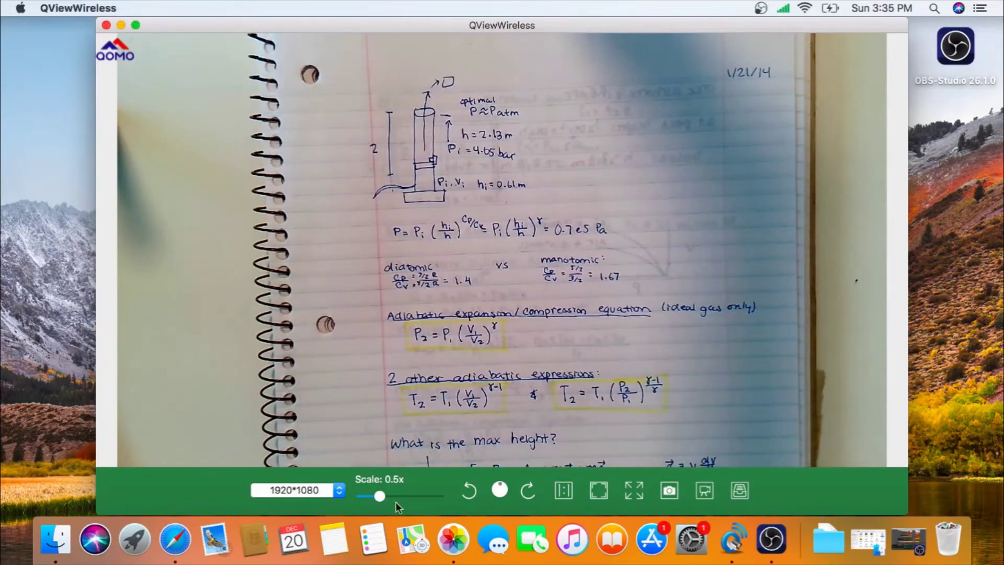
left_click(339, 490)
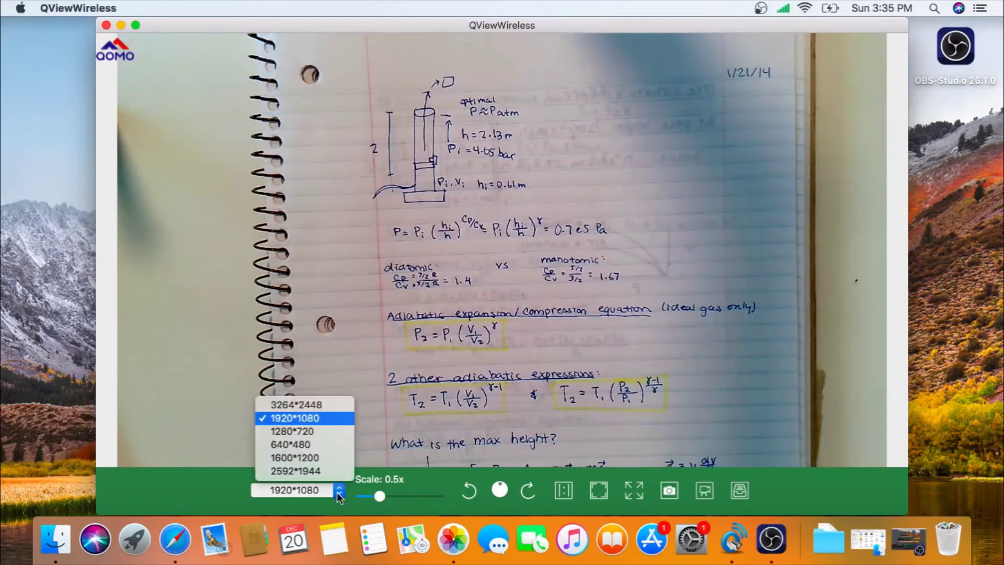
left_click(320, 410)
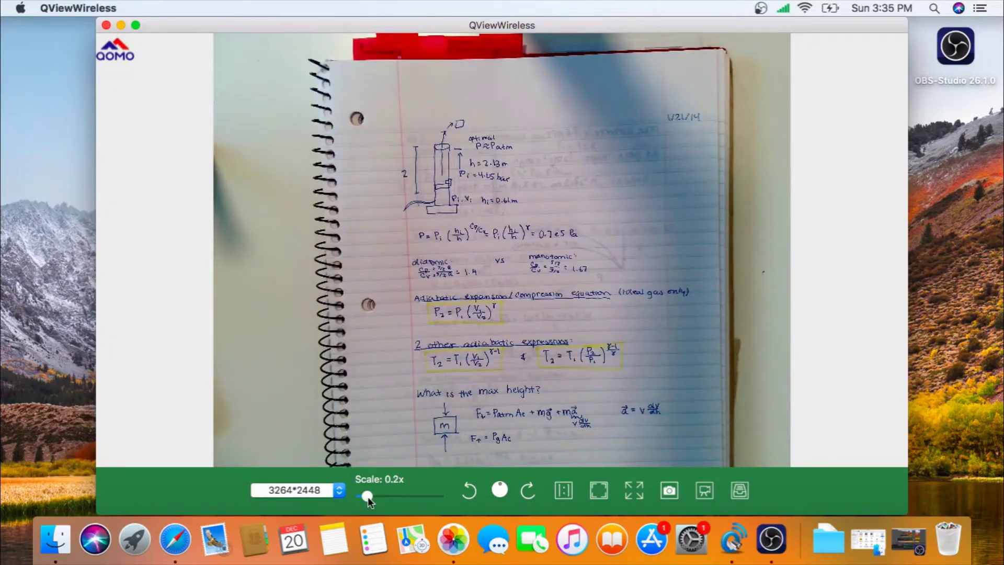
left_click_drag(369, 496, 391, 504)
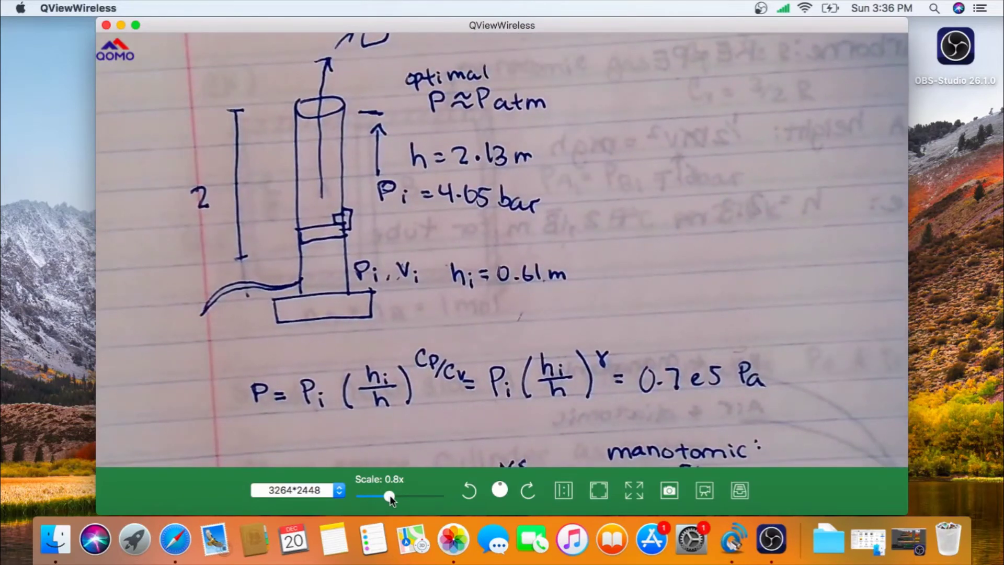
left_click_drag(390, 495, 368, 496)
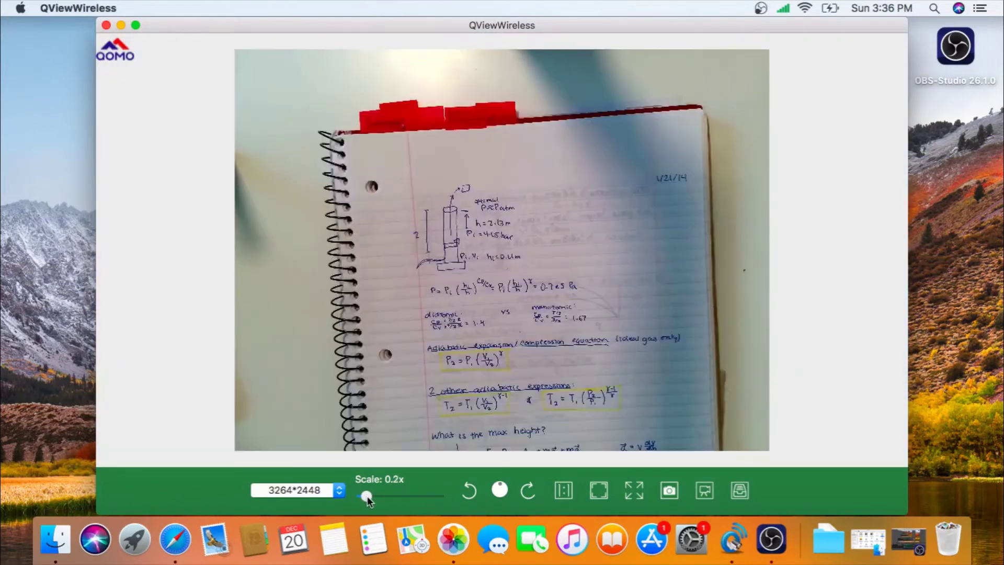
Set the camera resolution to 1920*1080 and rotate the image counterclockwise to upright at a 0.4x scale
left_click(340, 492)
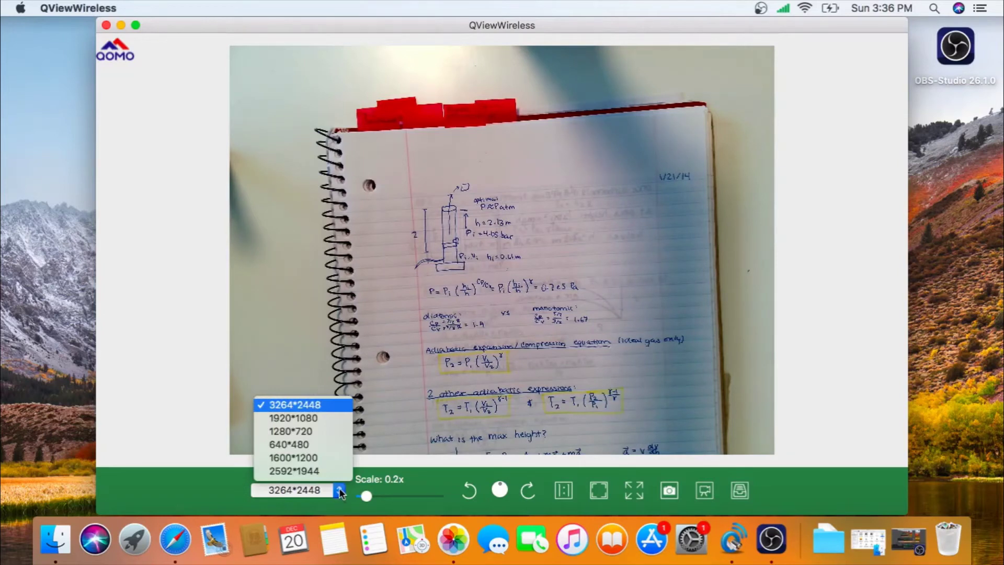
left_click(318, 420)
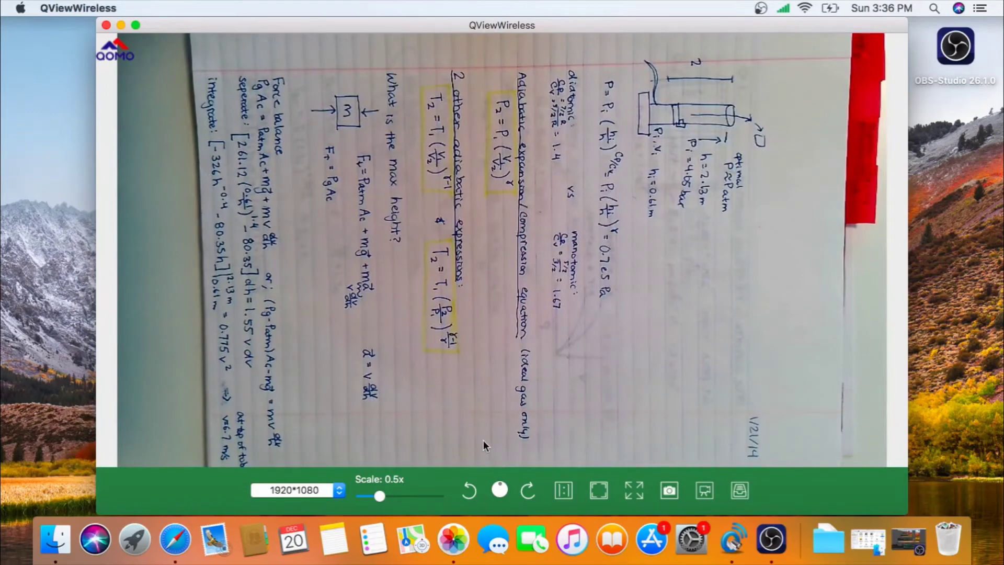
left_click(469, 489)
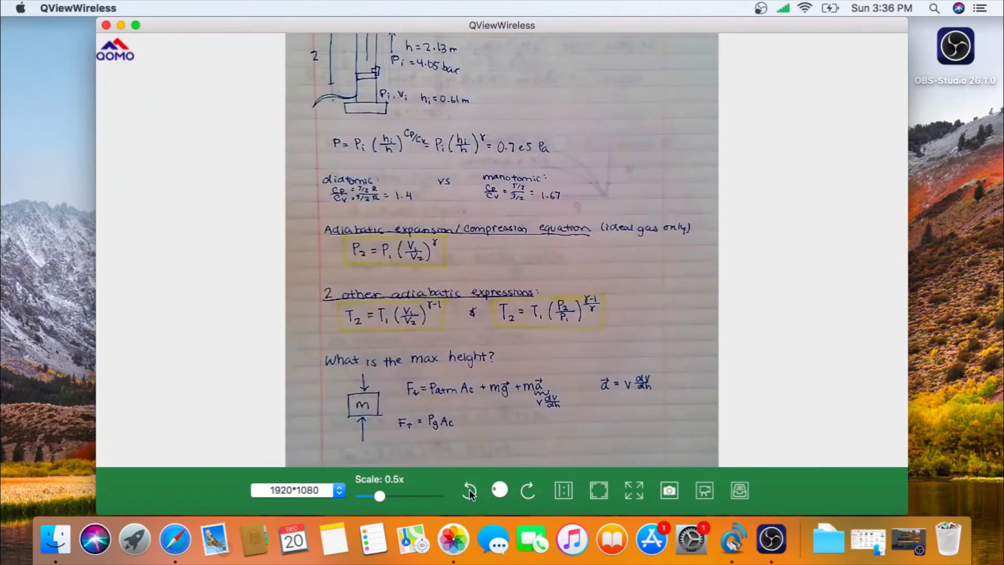
left_click_drag(380, 494, 373, 493)
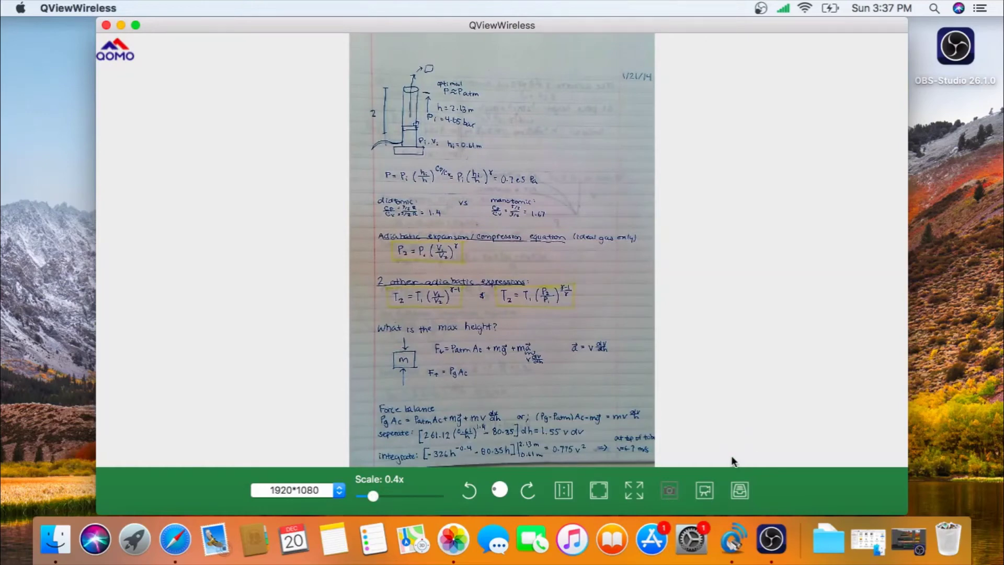
Save a snapshot of the camera image with the Desktop as the save location and dismiss the save message
left_click(740, 491)
left_click(288, 173)
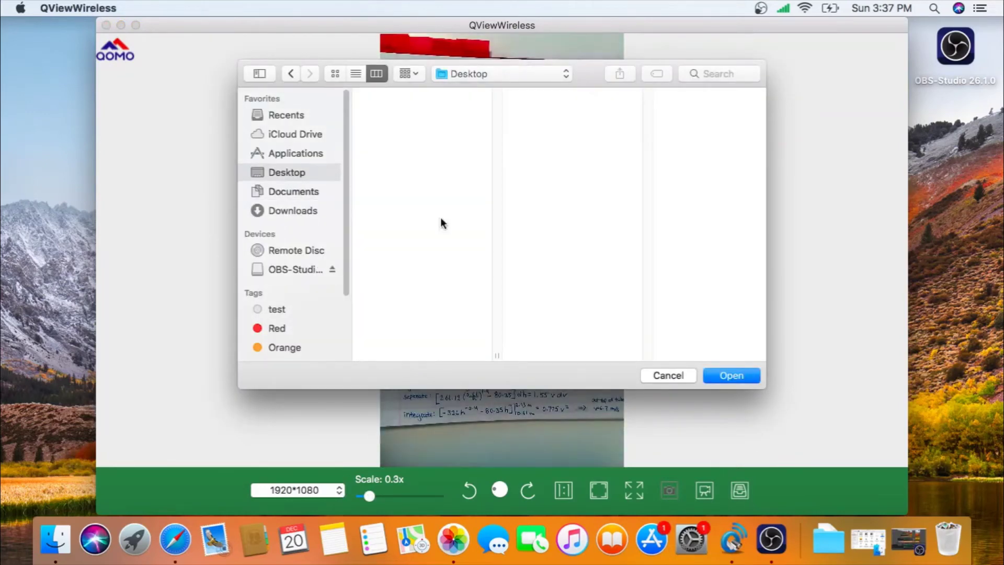
left_click(732, 376)
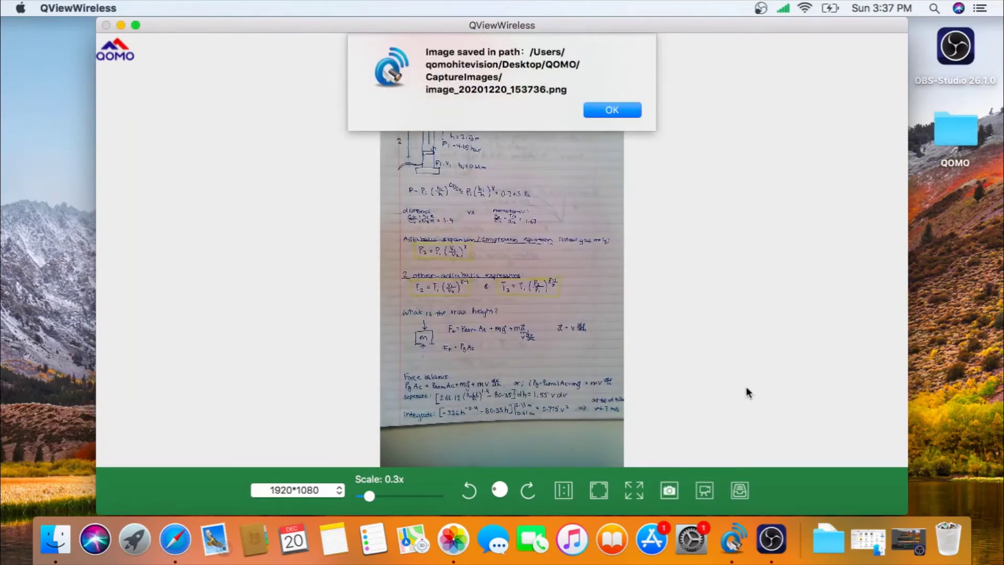
left_click(599, 108)
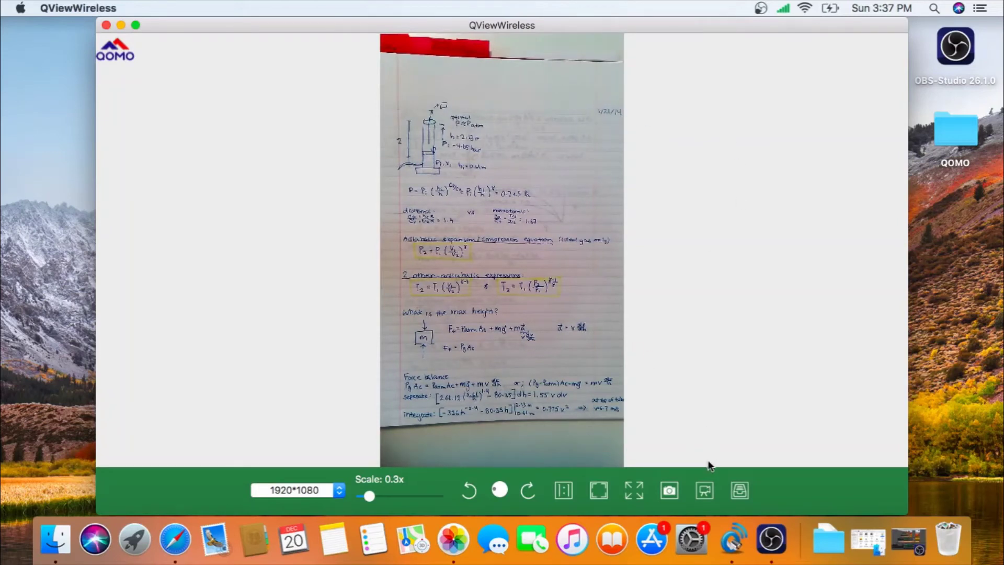
Record a short video of the camera view, stop the recording and dismiss the save message
left_click(707, 491)
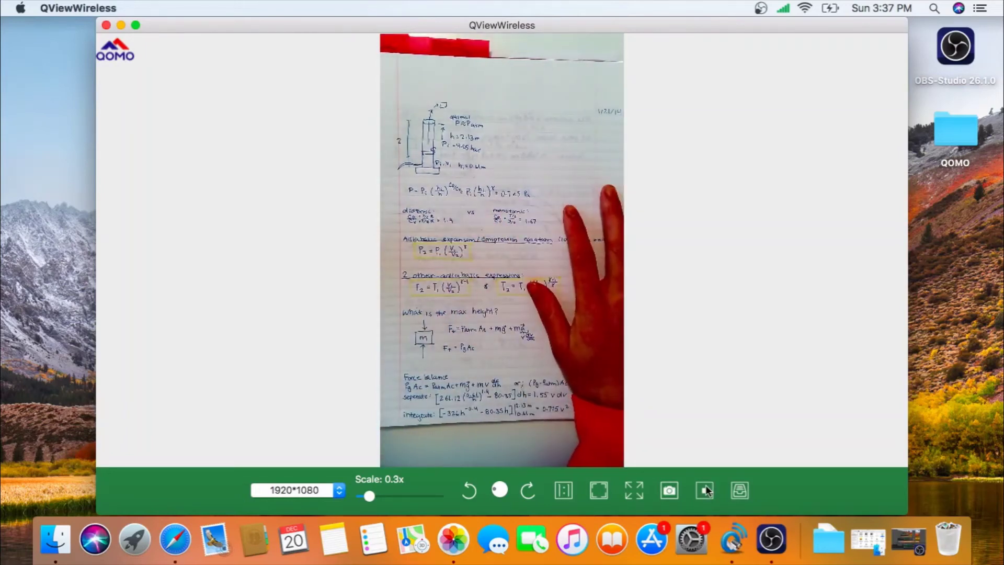
left_click(706, 489)
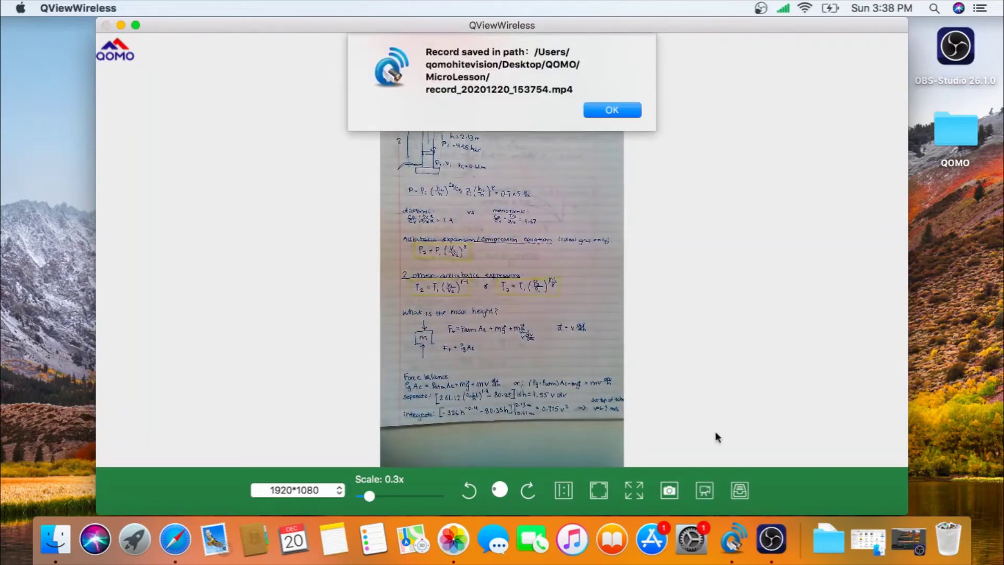
left_click(619, 114)
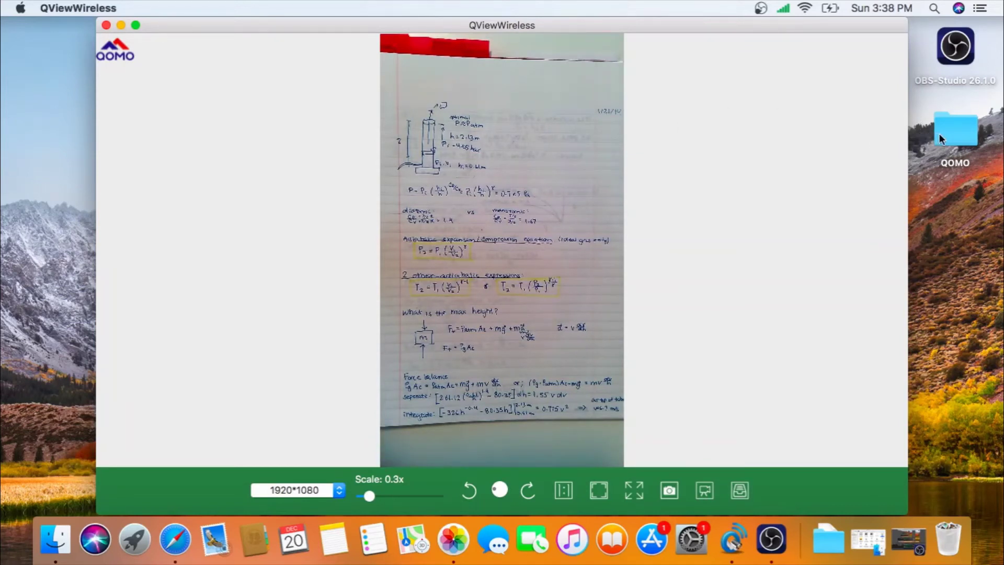
Minimize QViewWireless and open the CaptureImages folder inside the desktop's QOMO folder
left_click(121, 25)
left_click(968, 135)
double_click(969, 134)
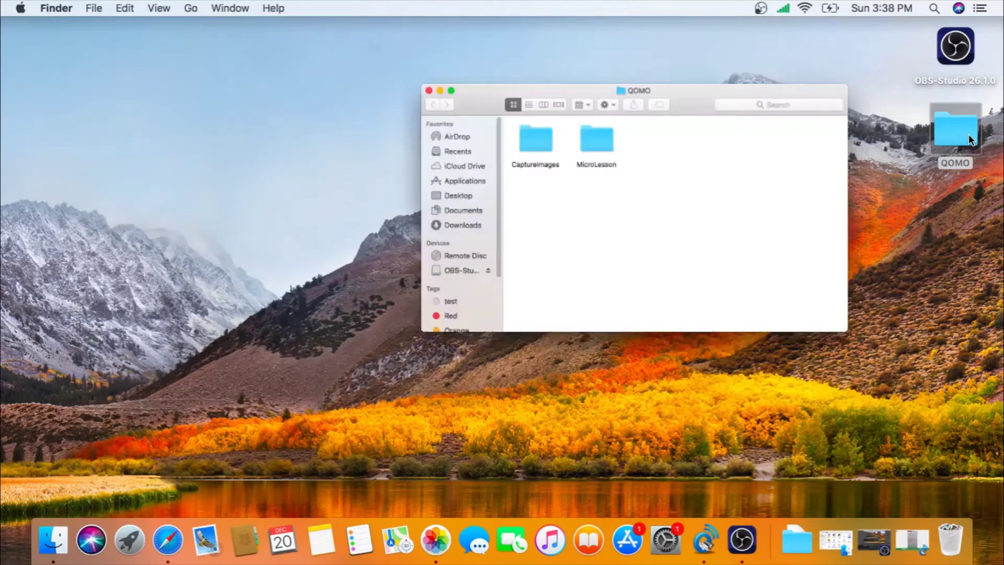
double_click(406, 164)
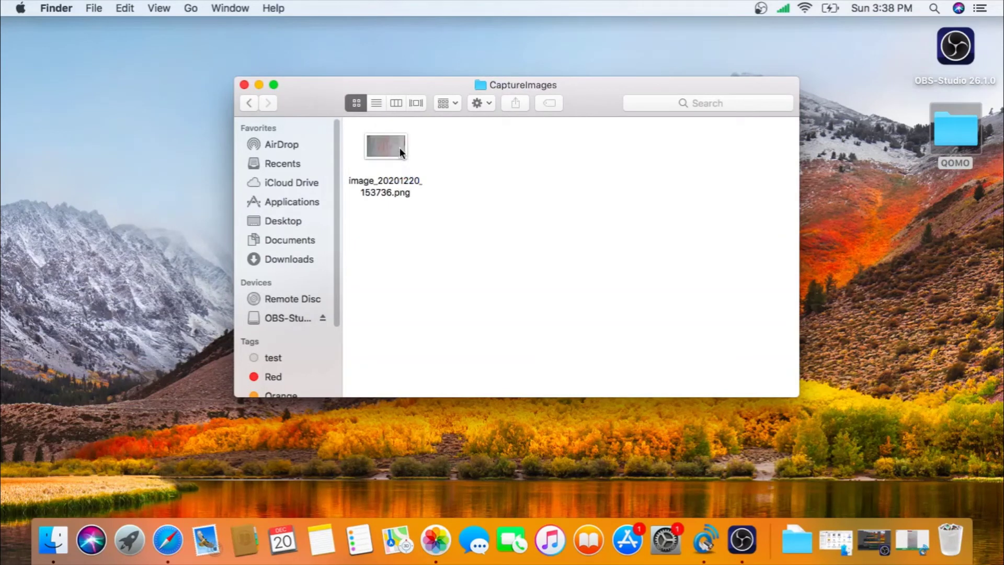
Open image_20201220_153736.png in Preview and rotate it counterclockwise to upright, zoomed out to show the page
double_click(400, 147)
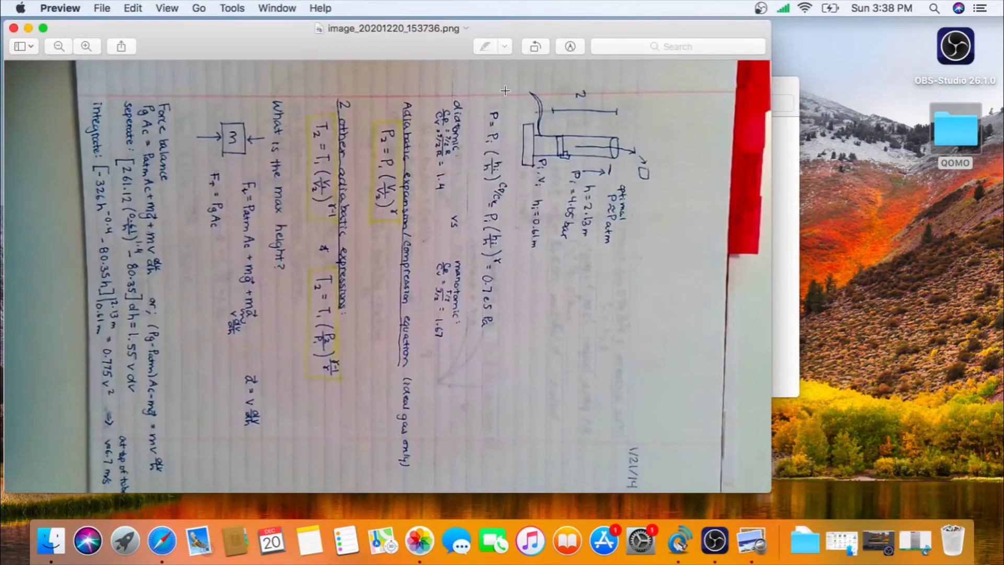
left_click(537, 49)
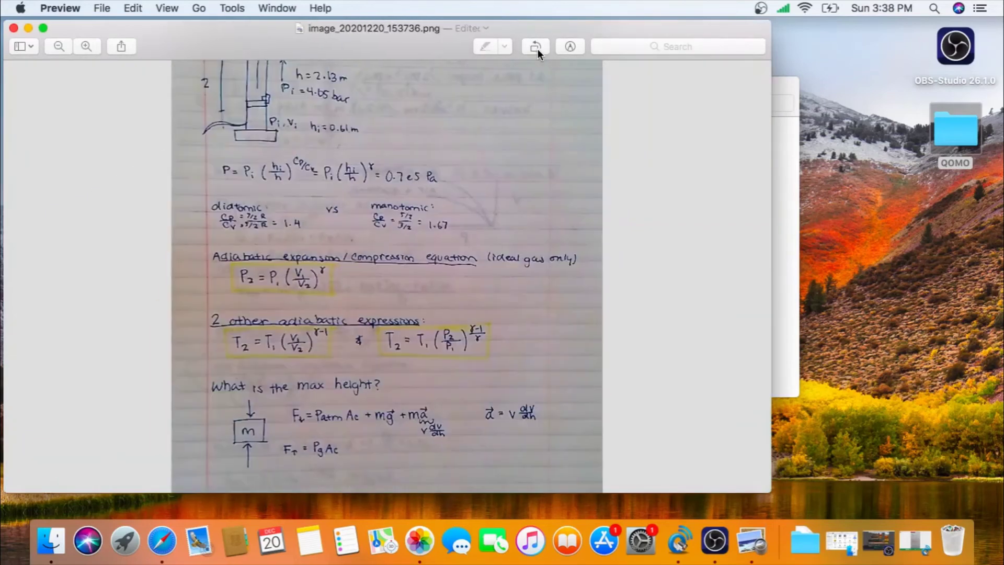
left_click(59, 46)
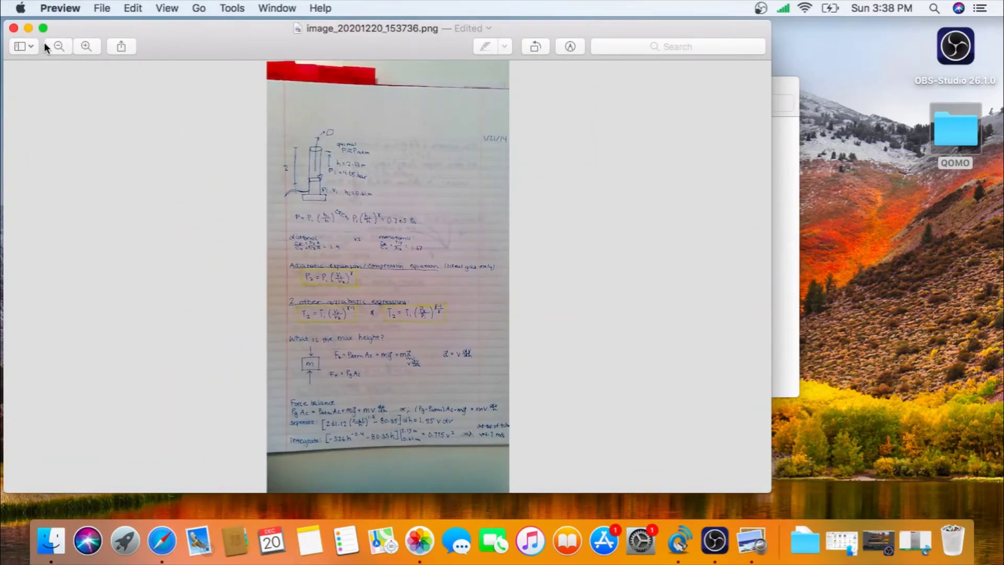
Close the image in Preview and set the QViewWireless camera view's scale to 0.7x
left_click(14, 28)
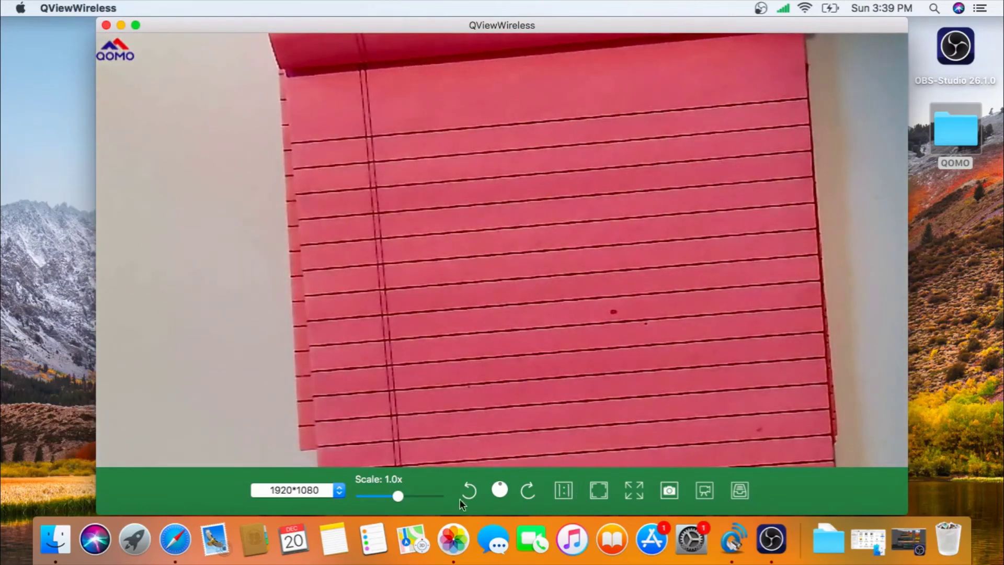
left_click(388, 496)
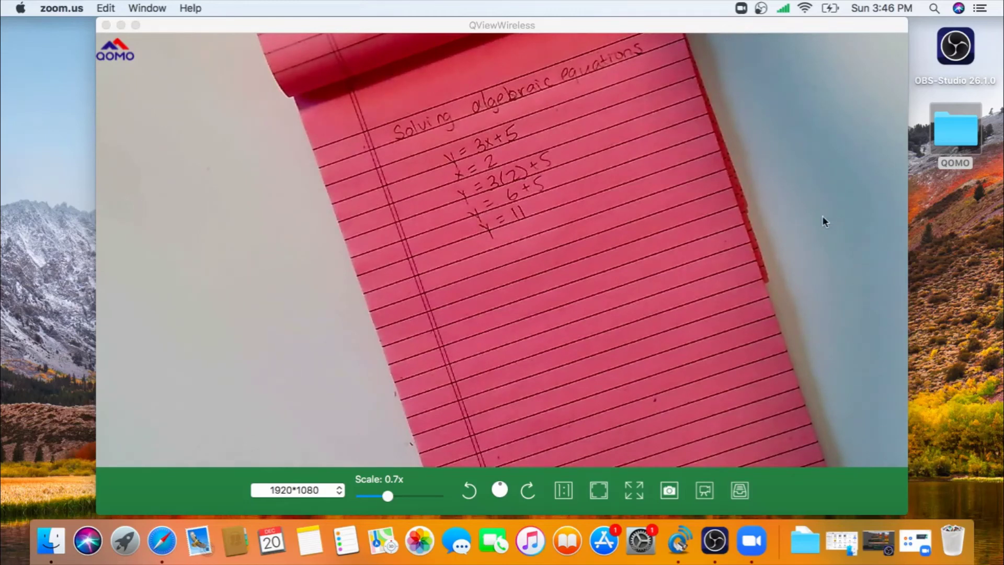
Switch to Zoom, start a new meeting and join it with computer audio
left_click(748, 547)
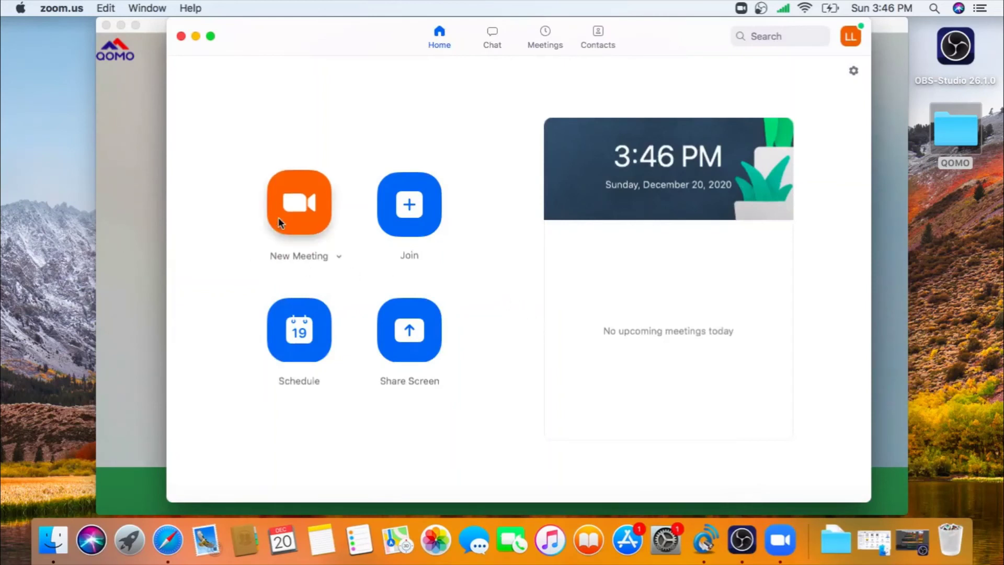
left_click(309, 208)
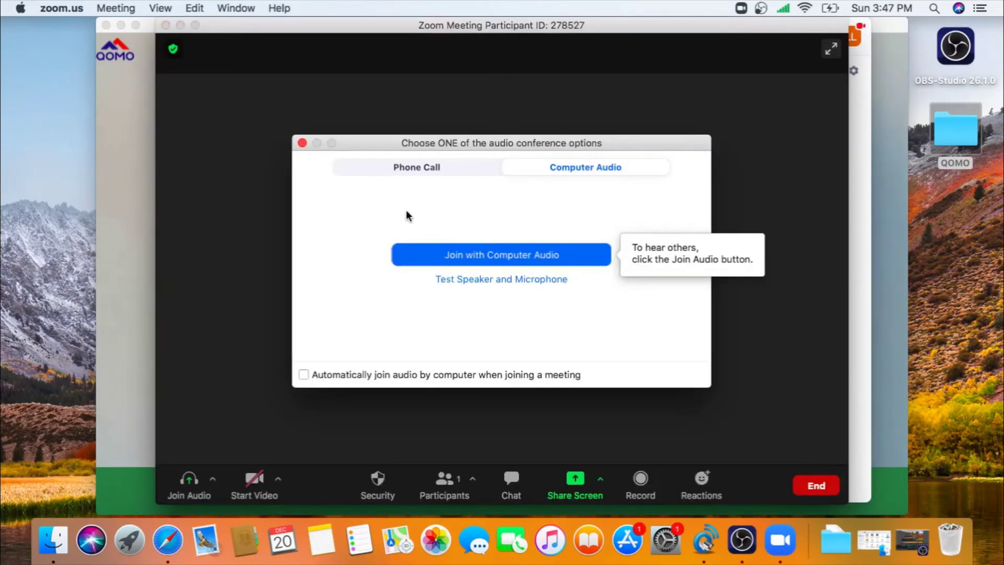
left_click(437, 252)
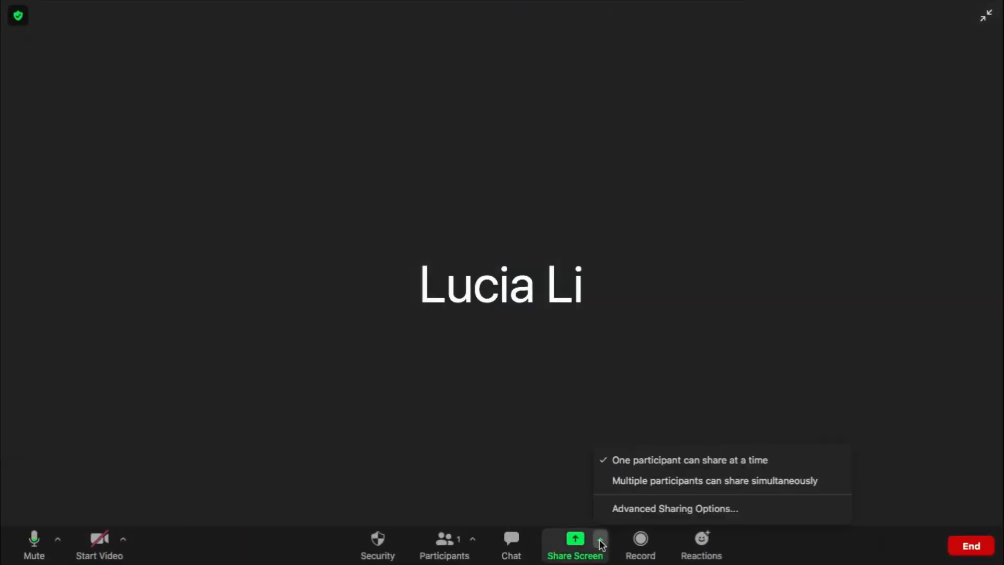
Share the QViewWireless window in the Zoom meeting, then stop the screen share
left_click(586, 545)
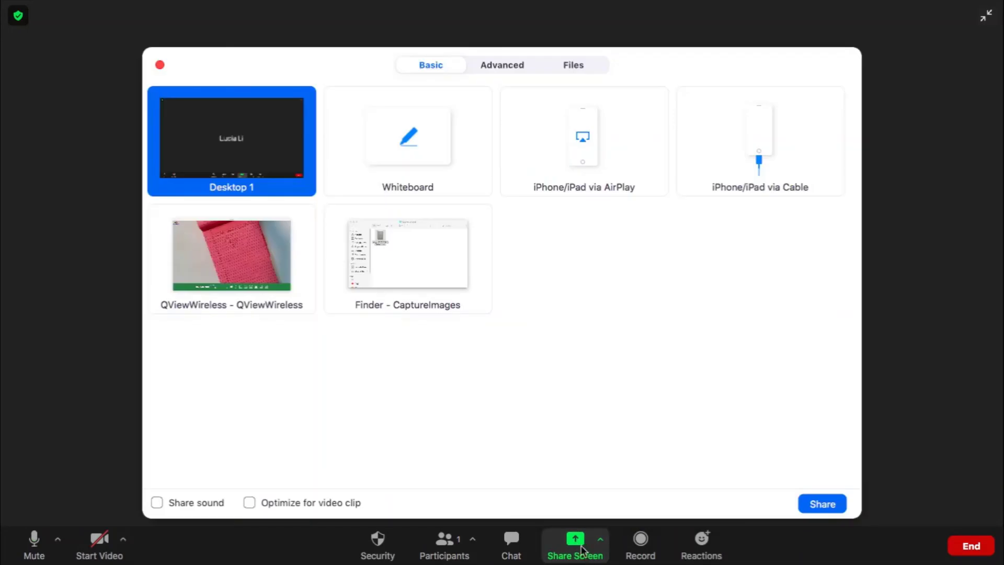
left_click(242, 291)
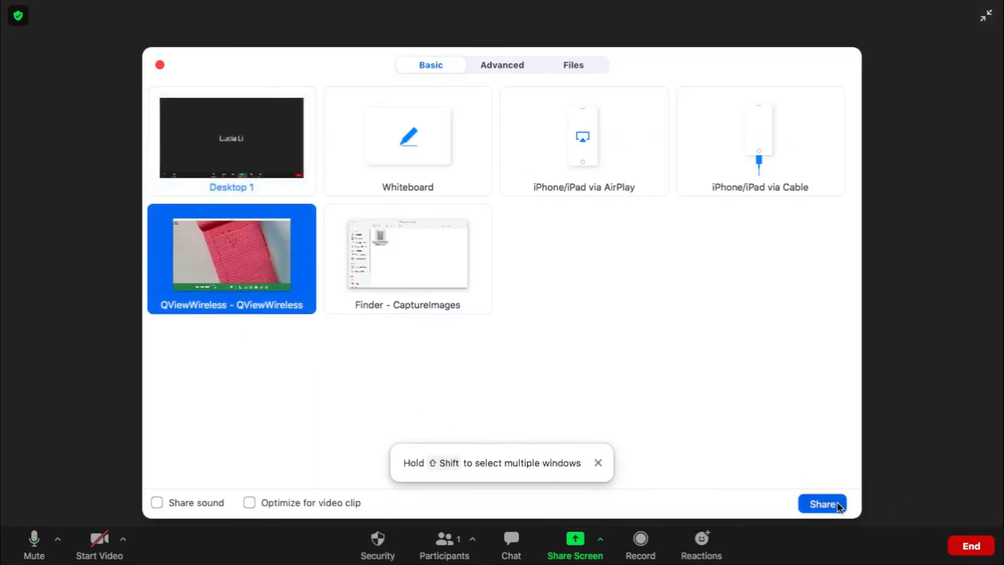
left_click(821, 503)
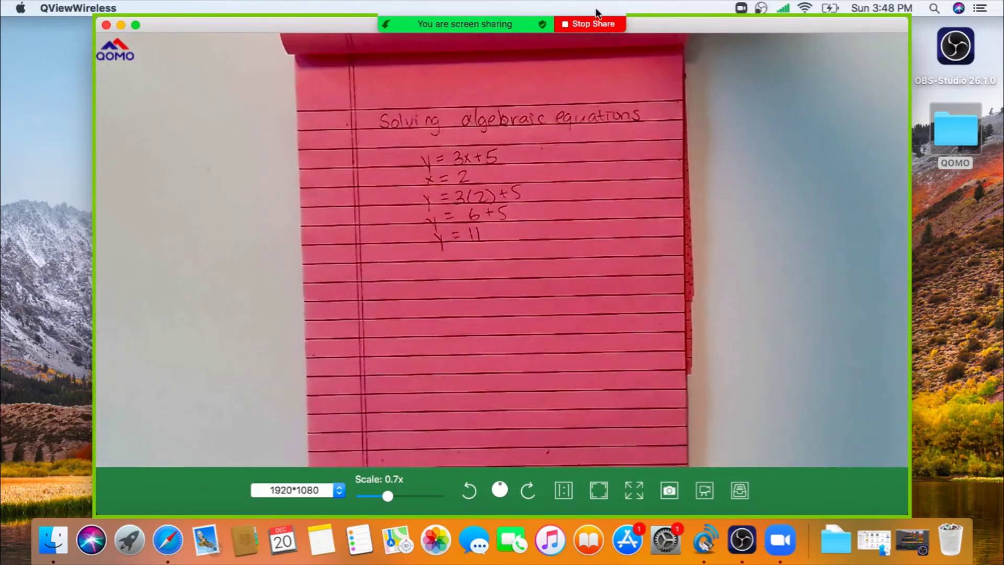
left_click(599, 27)
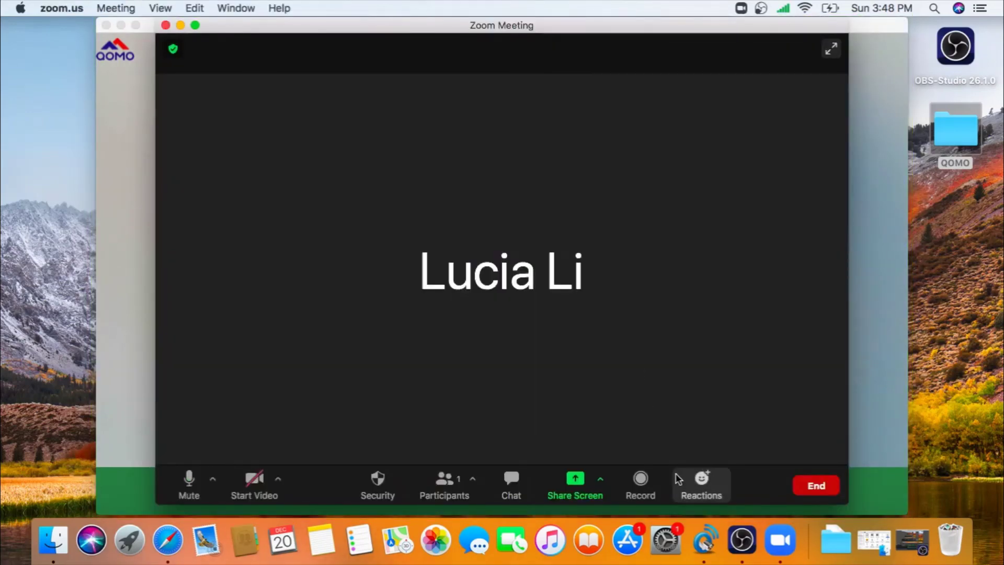